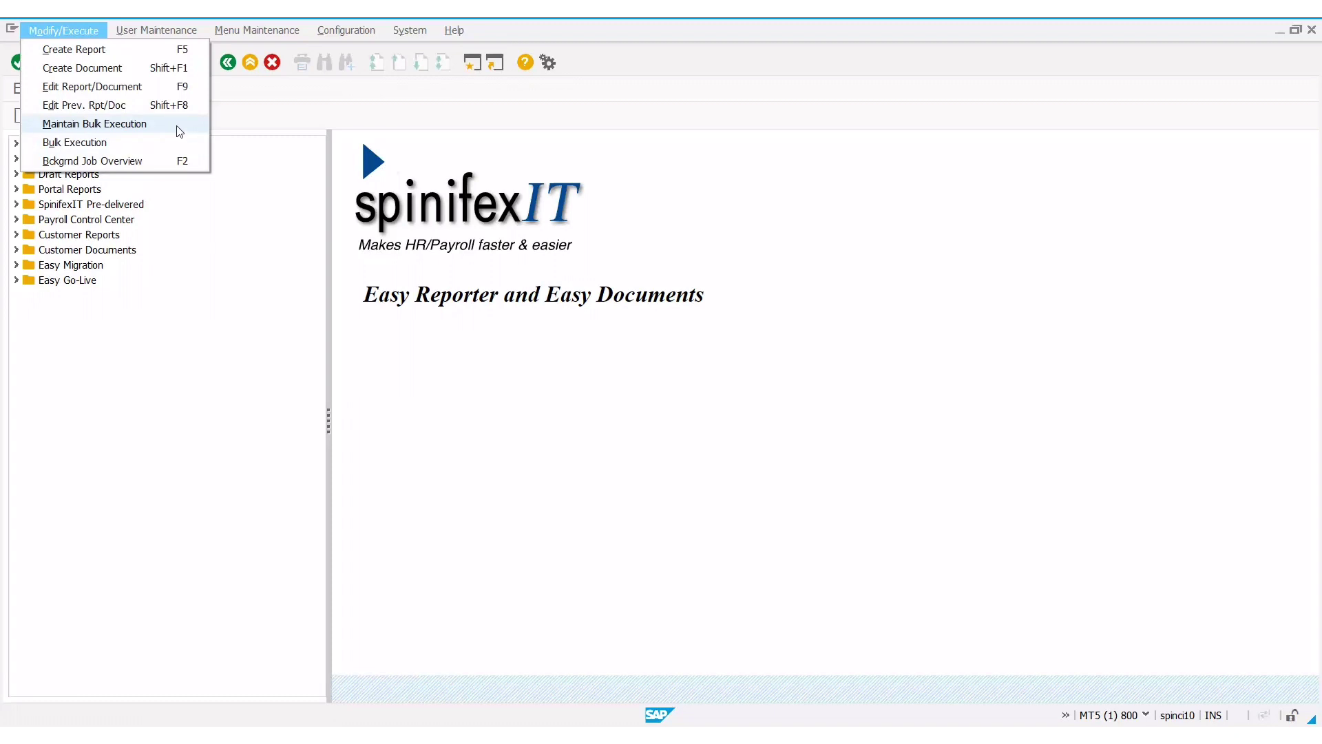
# - Open the maintenance screen for bulk execution scenarios
pyautogui.click(179, 131)
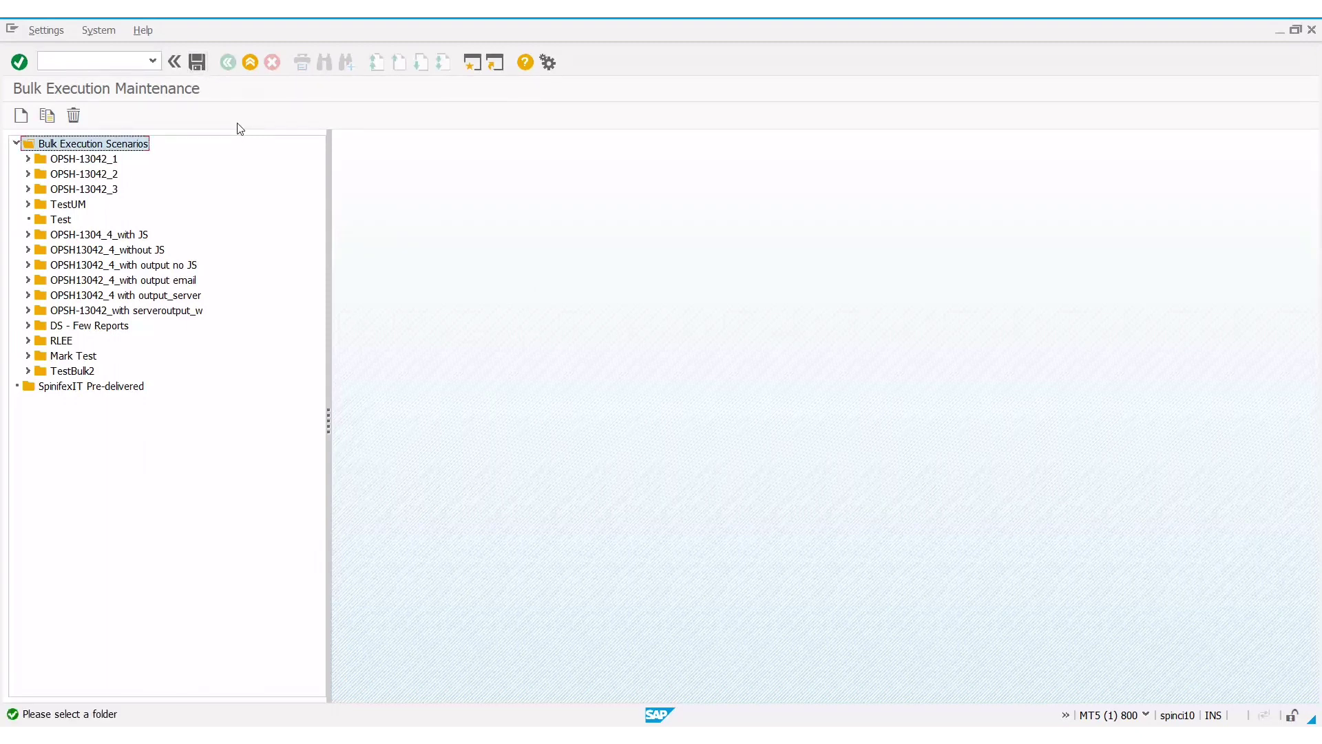
# - Try to create a new menu item under the SpinifexIT Pre-delivered folder
pyautogui.click(113, 389)
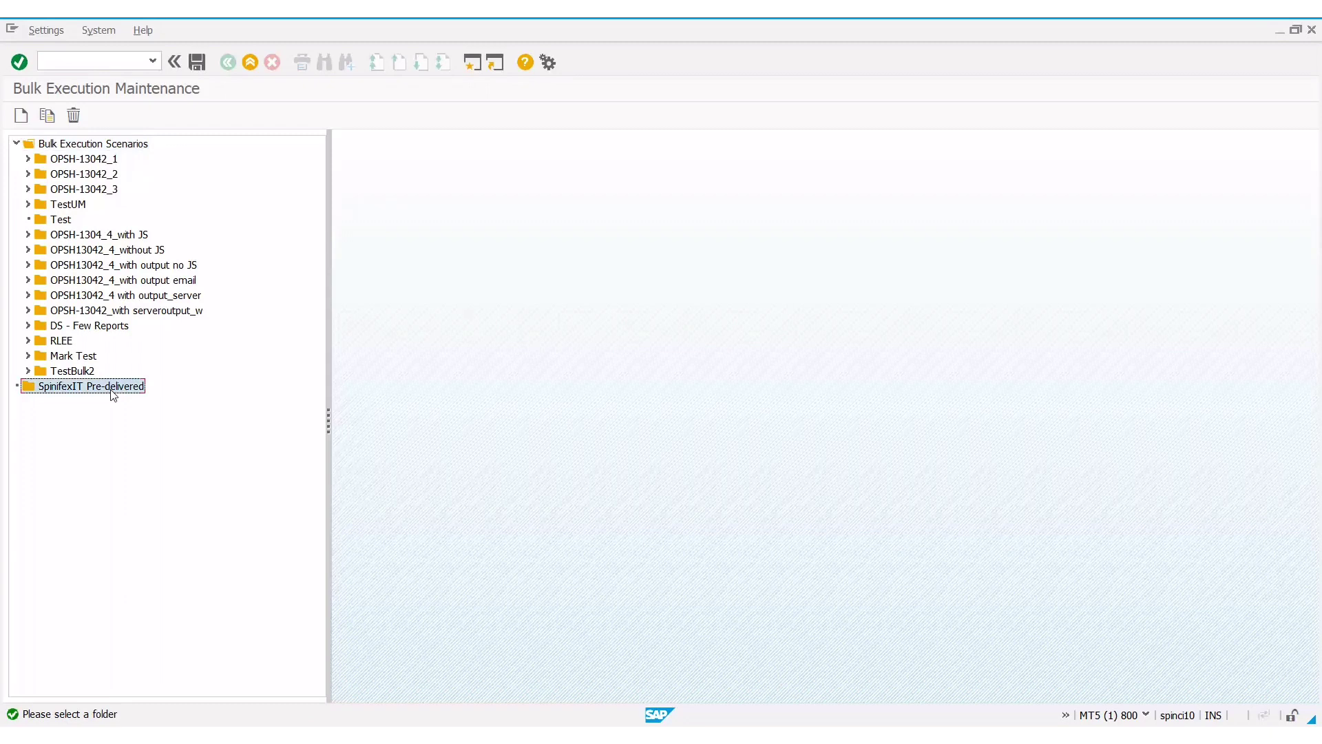
pyautogui.click(22, 115)
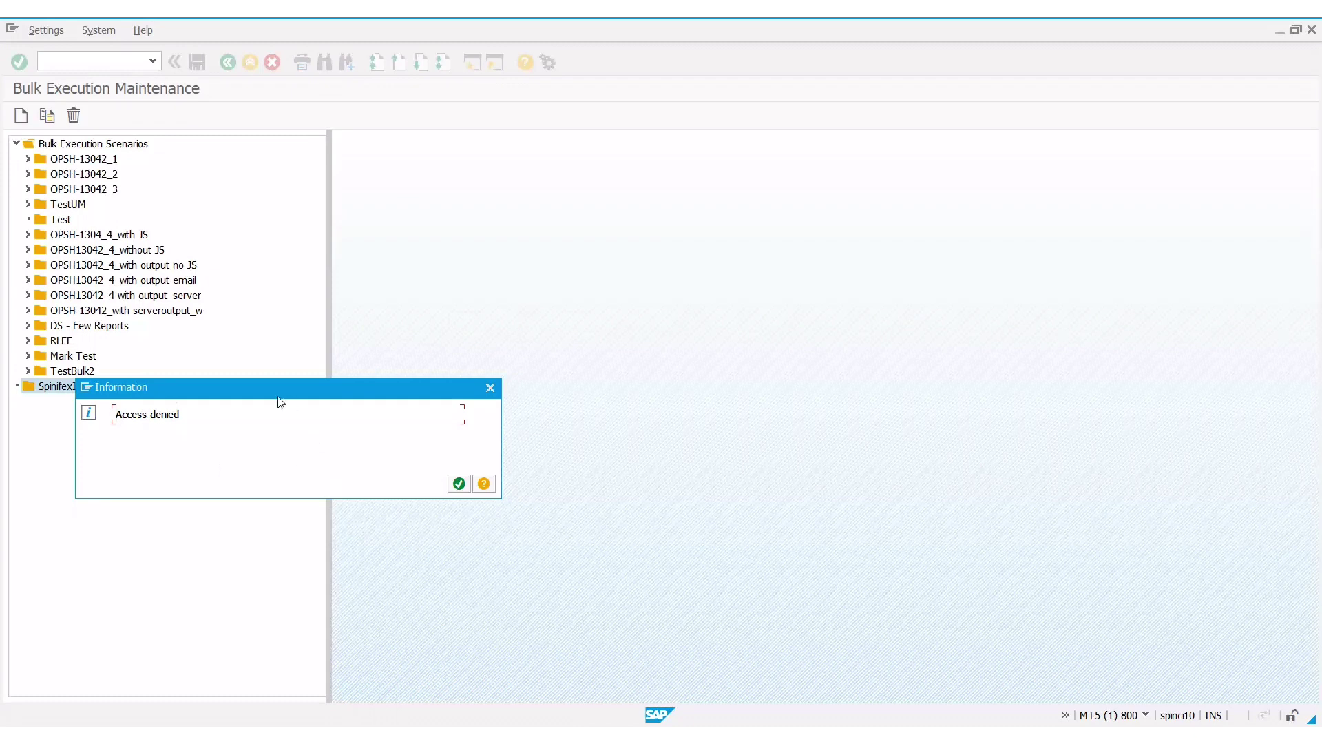
pyautogui.click(458, 485)
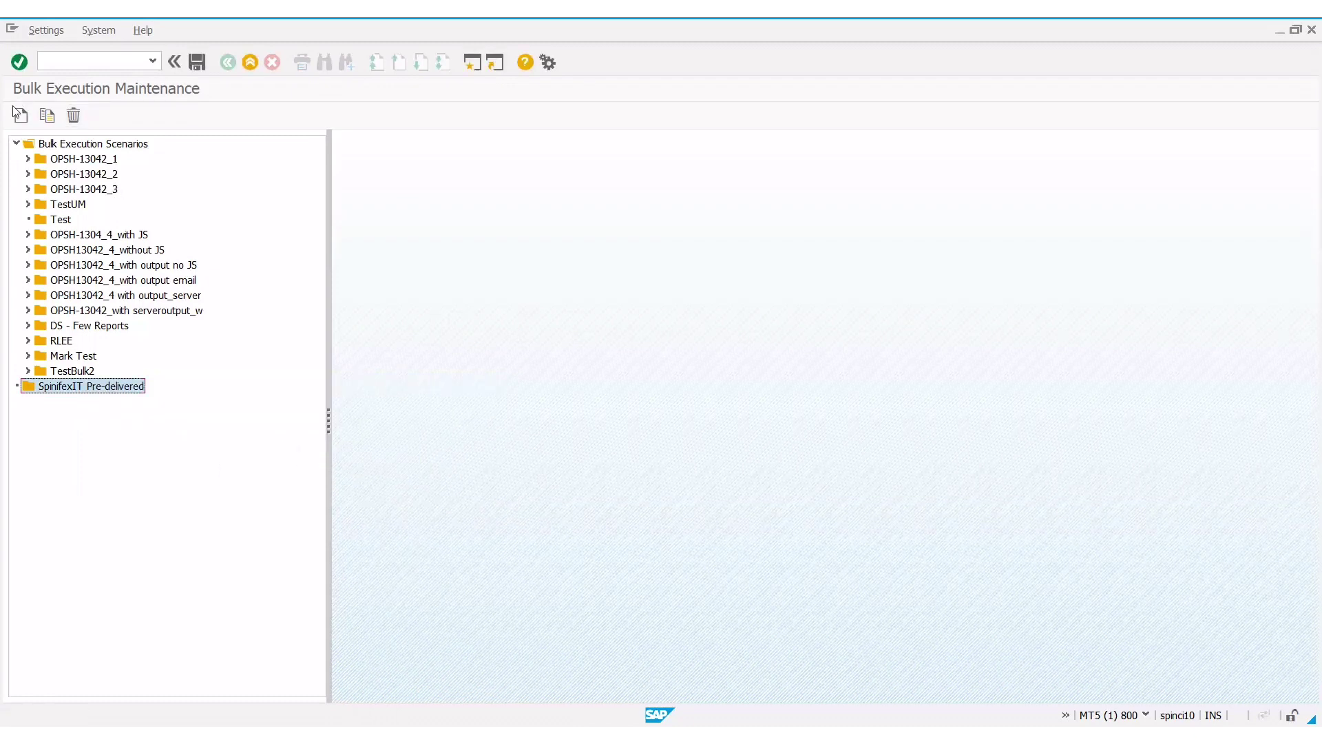
# - Create a subfolder under Bulk Execution Scenarios with the description "LMS_Bulk Execution" and save it
pyautogui.click(78, 147)
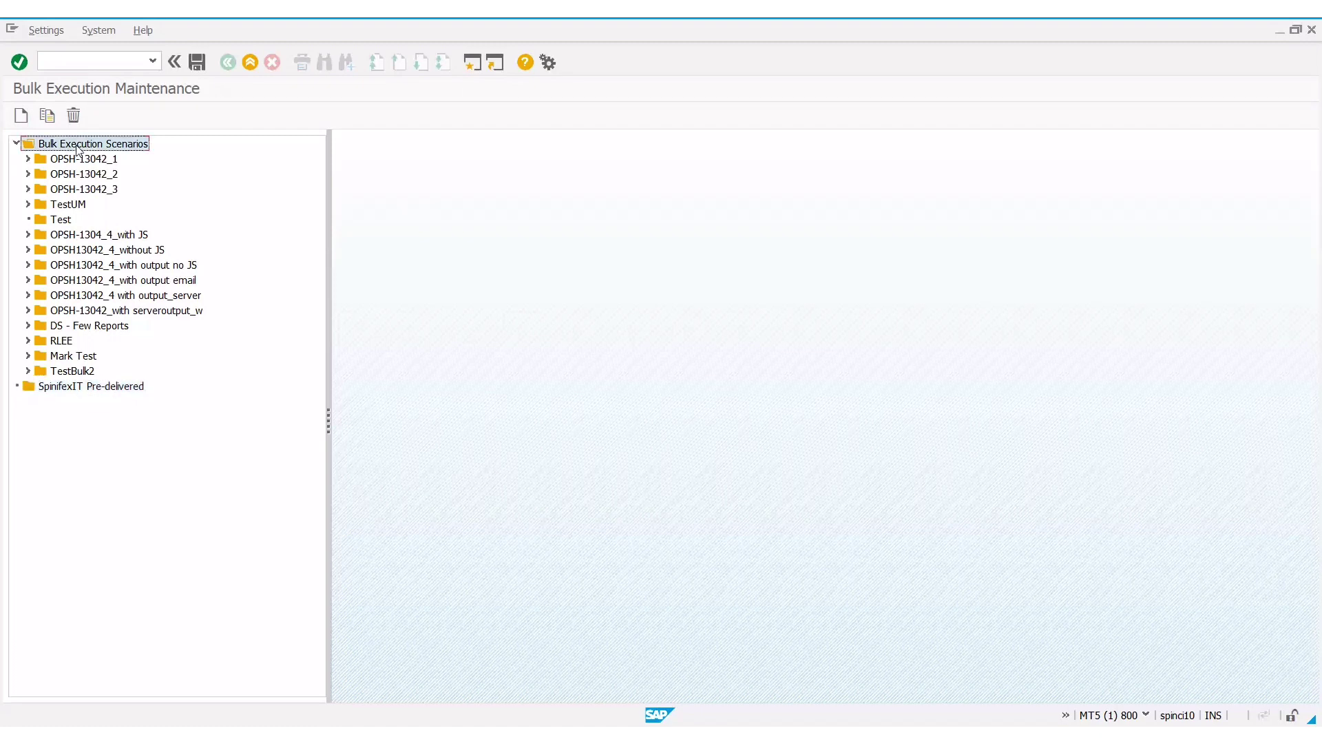
pyautogui.click(20, 116)
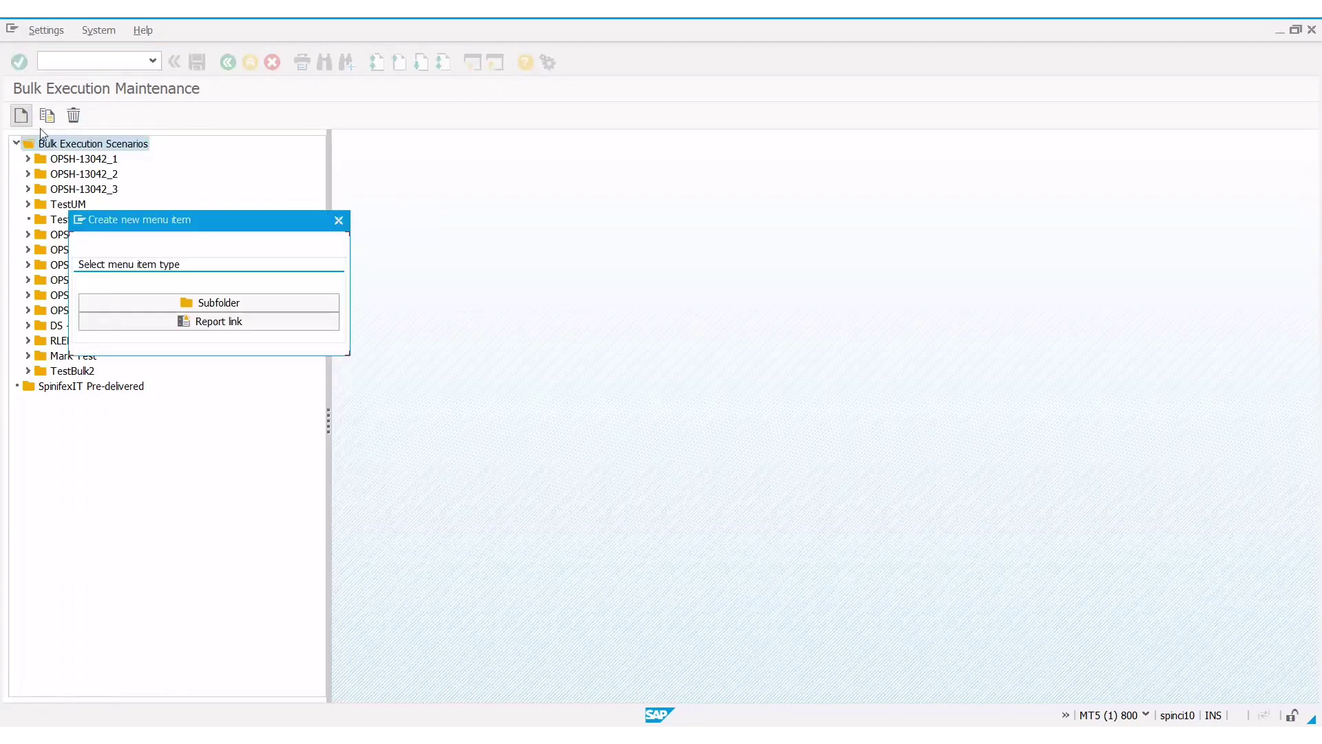
pyautogui.click(262, 304)
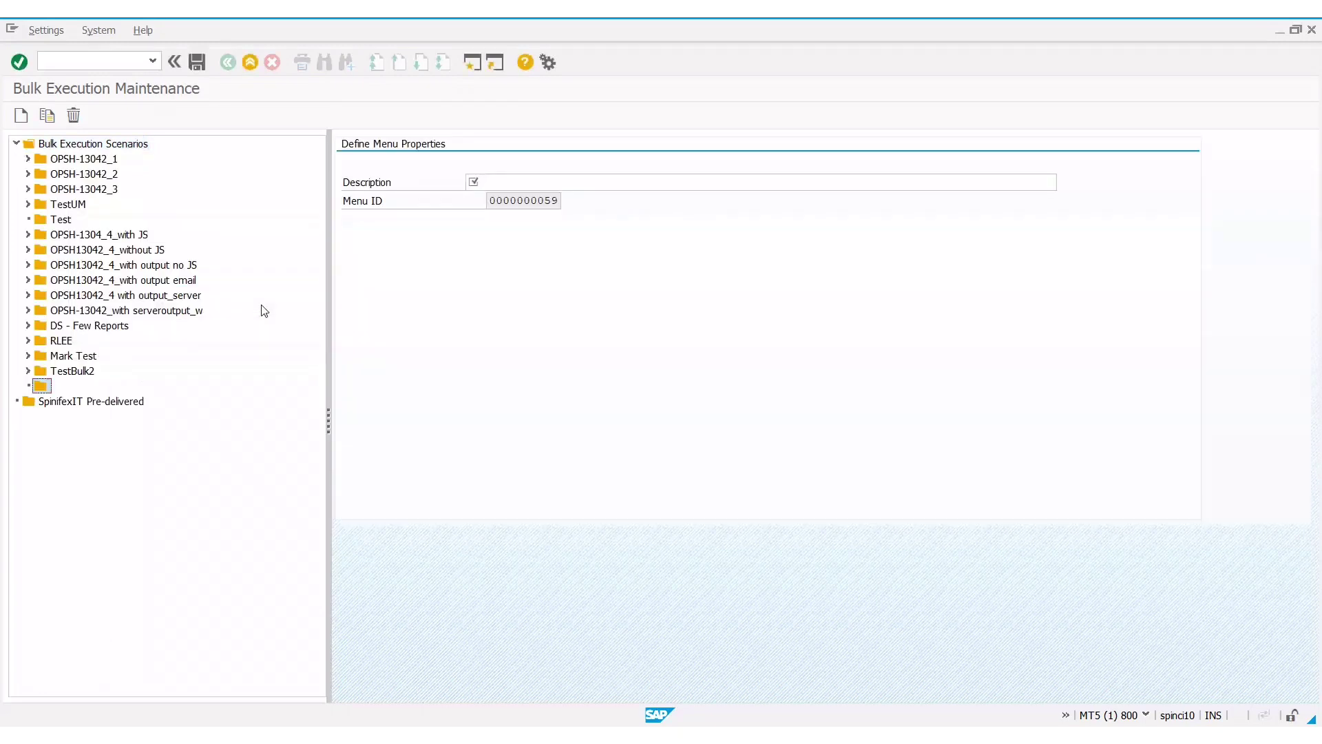
pyautogui.click(502, 183)
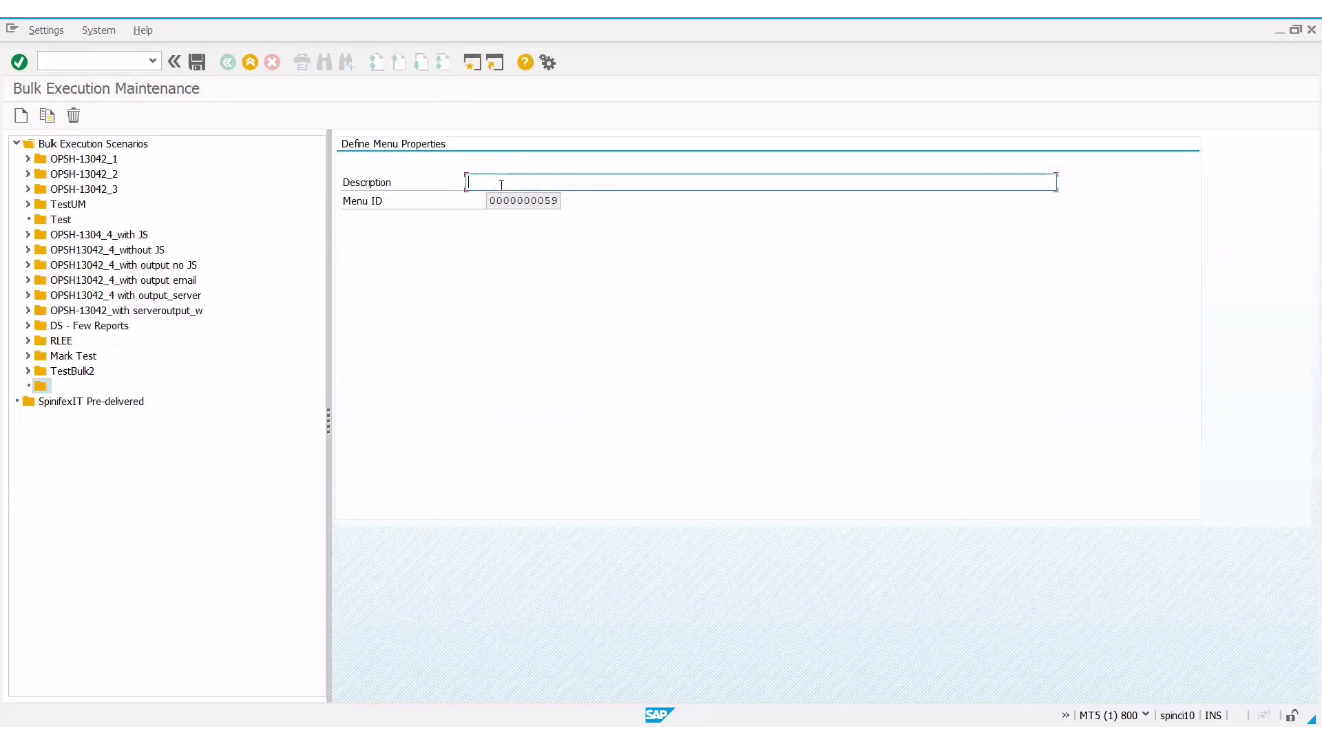
pyautogui.write('LMS_Bulk Execution')
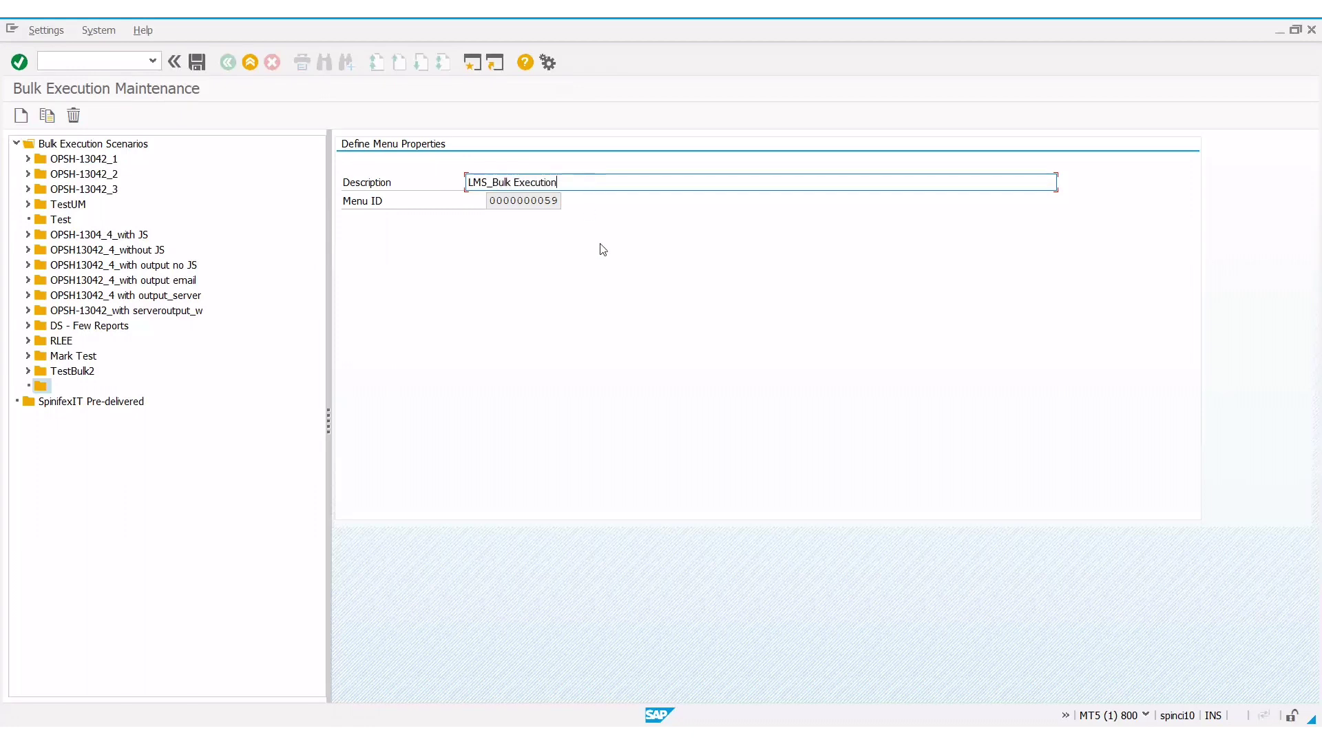
pyautogui.click(197, 65)
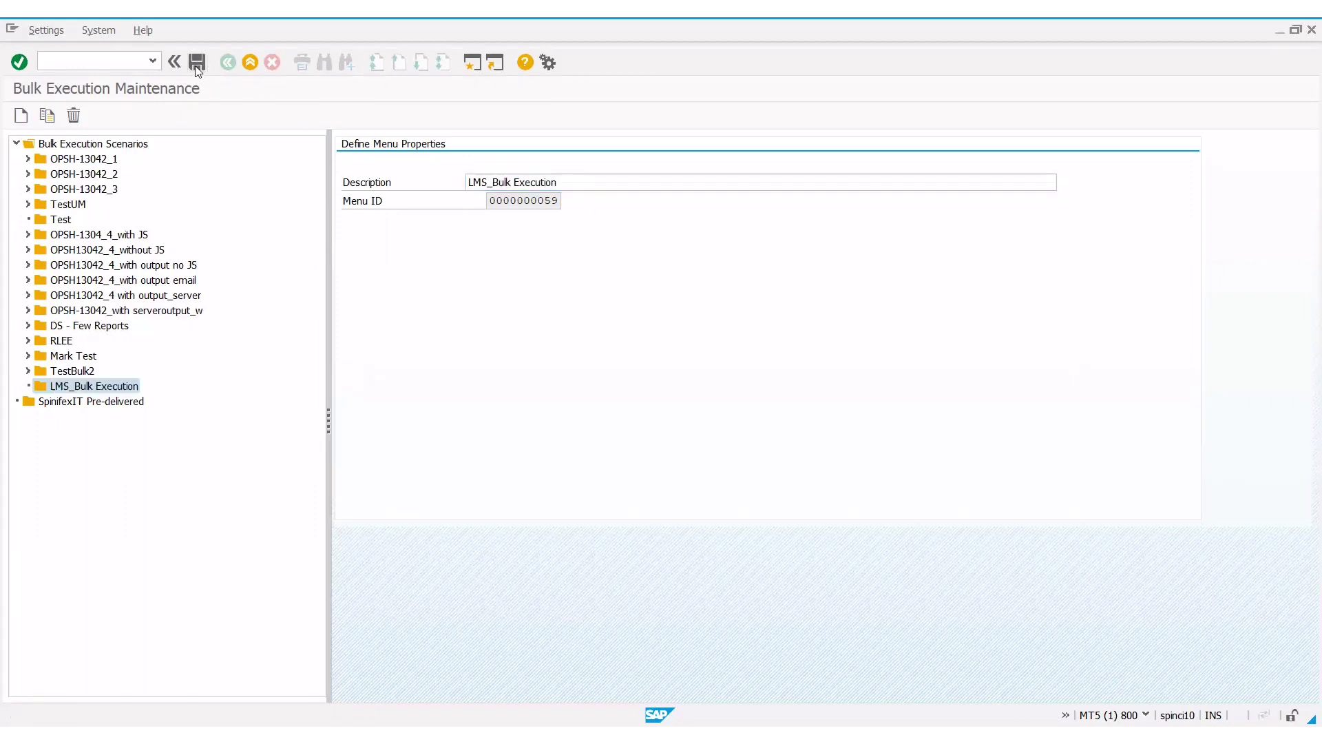
# - Add a report link to the LMS_Bulk Execution folder with the description "LMS_BESet1"
pyautogui.click(111, 389)
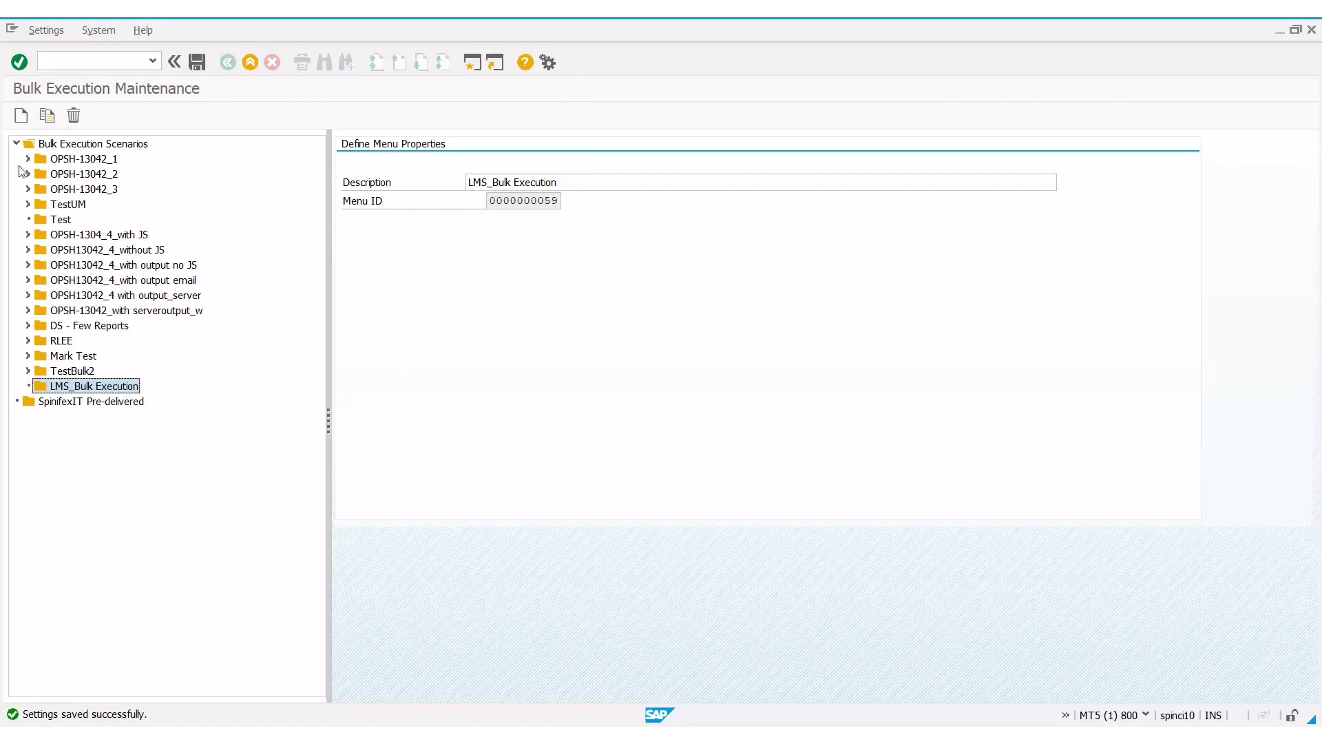
pyautogui.click(22, 117)
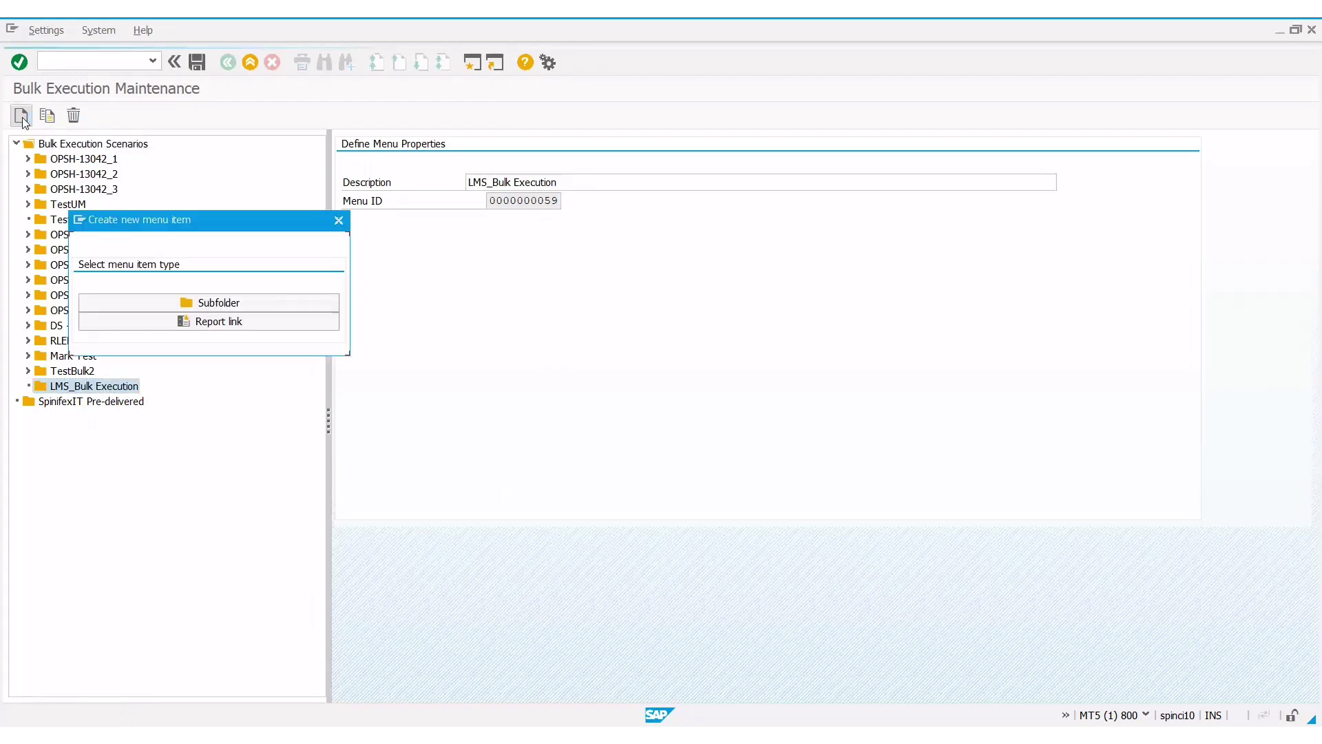
pyautogui.click(267, 326)
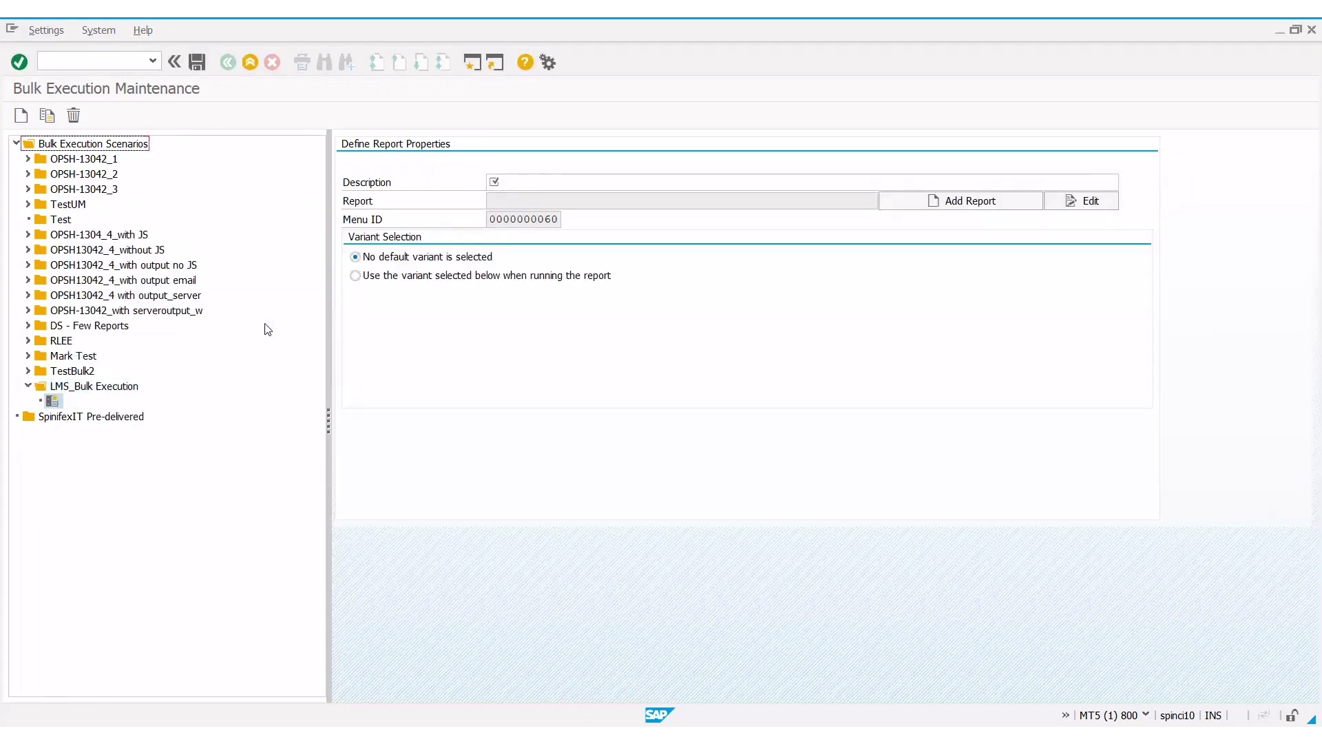
pyautogui.click(545, 180)
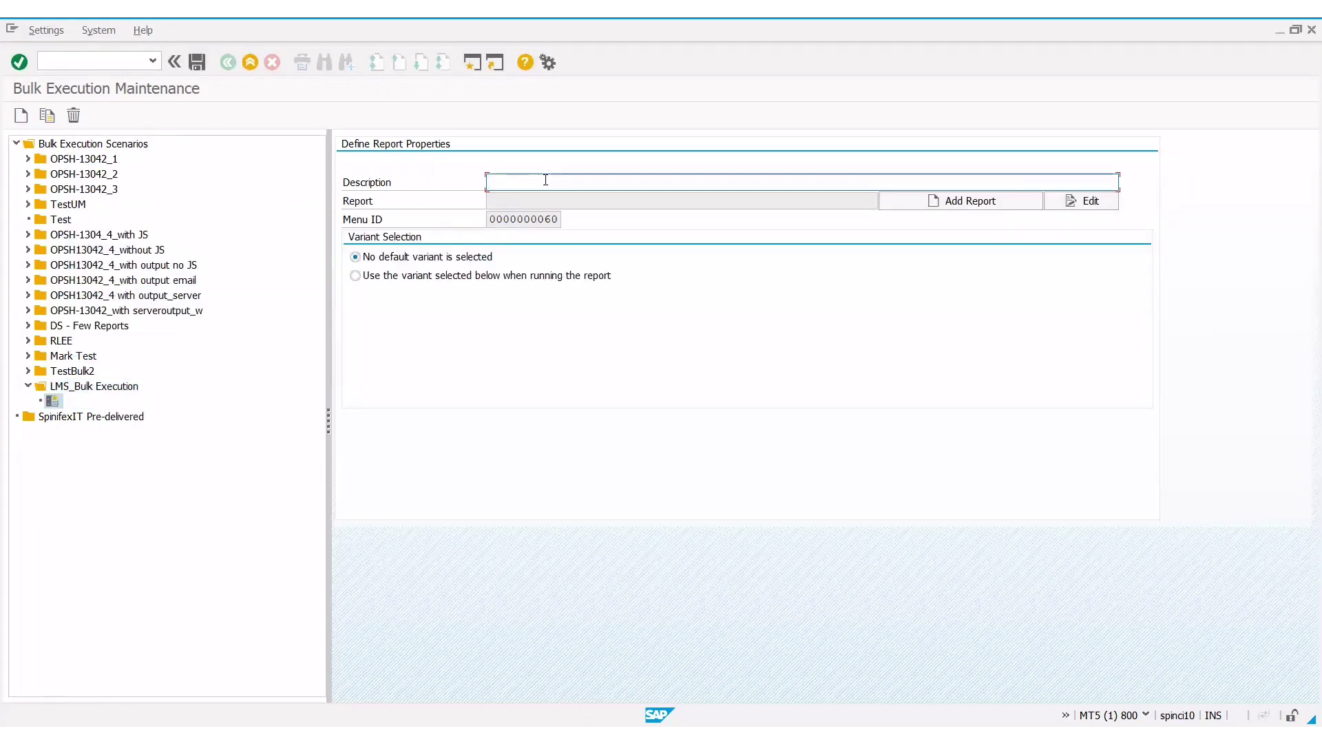
pyautogui.write('LMS_BESet1')
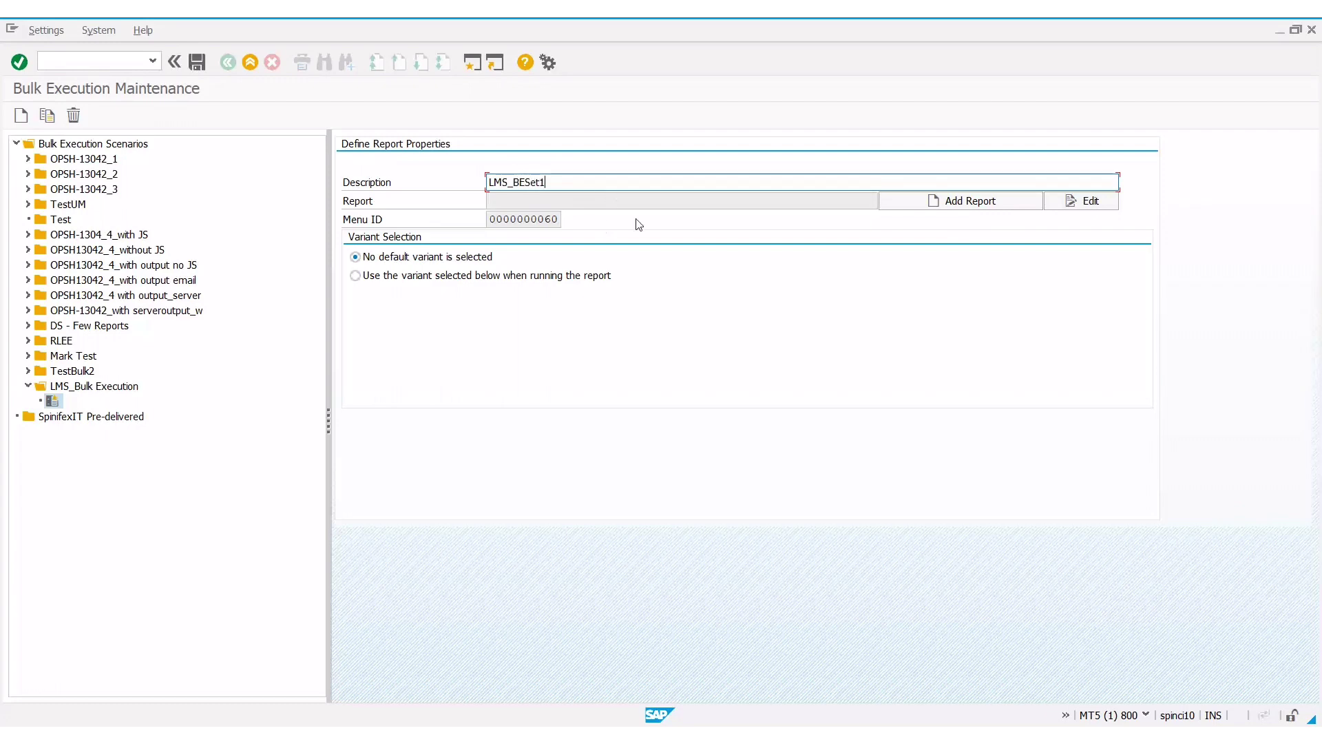
# - Assign Basic Employee Data Report_2022, from the Manila folder of SpinifexIT Staff draft reports, to LMS_BESet1 and save
pyautogui.click(989, 205)
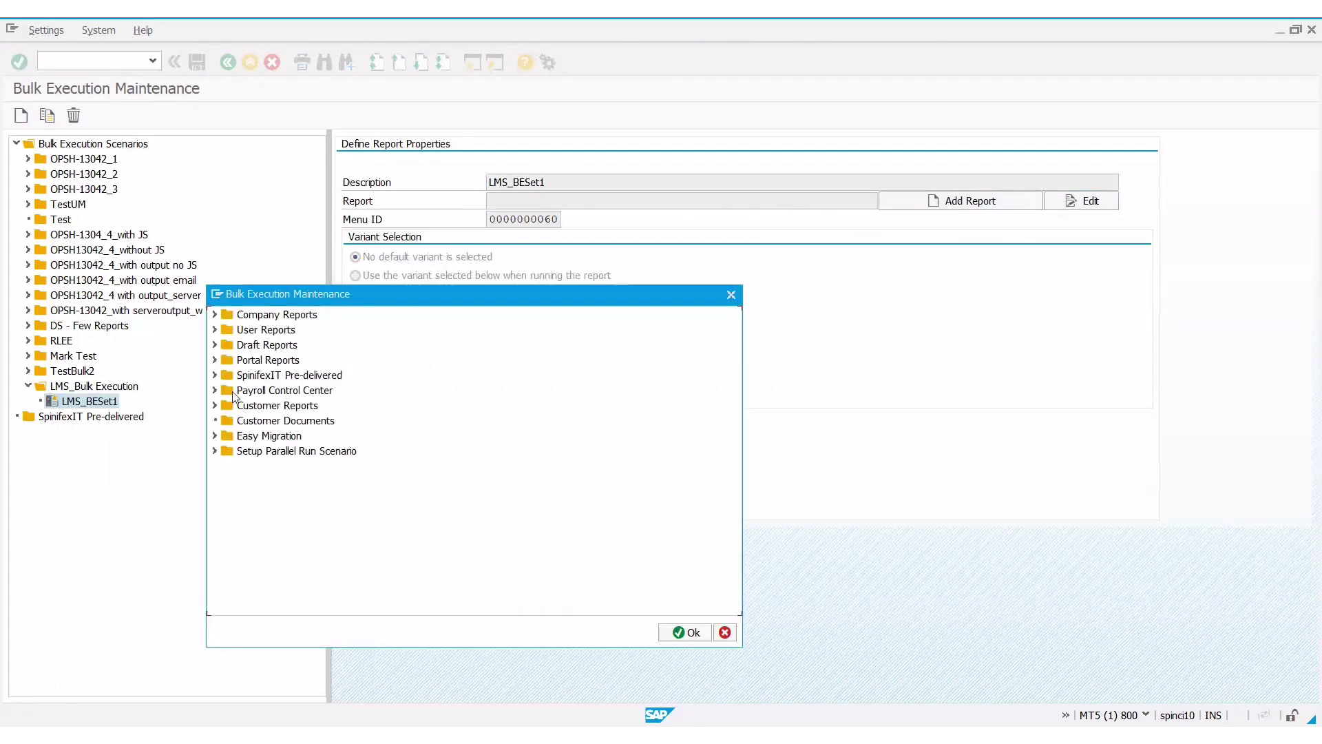
pyautogui.click(214, 345)
pyautogui.click(226, 405)
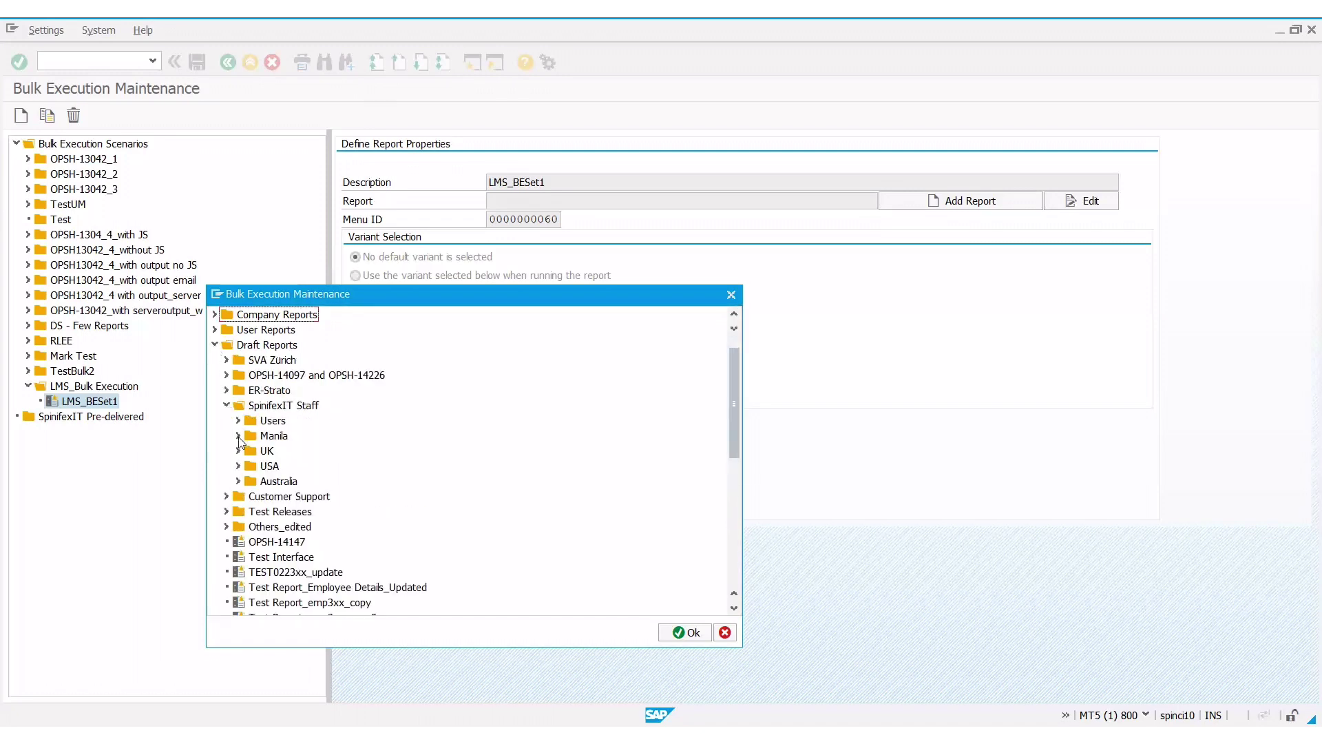
pyautogui.click(238, 435)
pyautogui.click(249, 482)
pyautogui.doubleClick(361, 526)
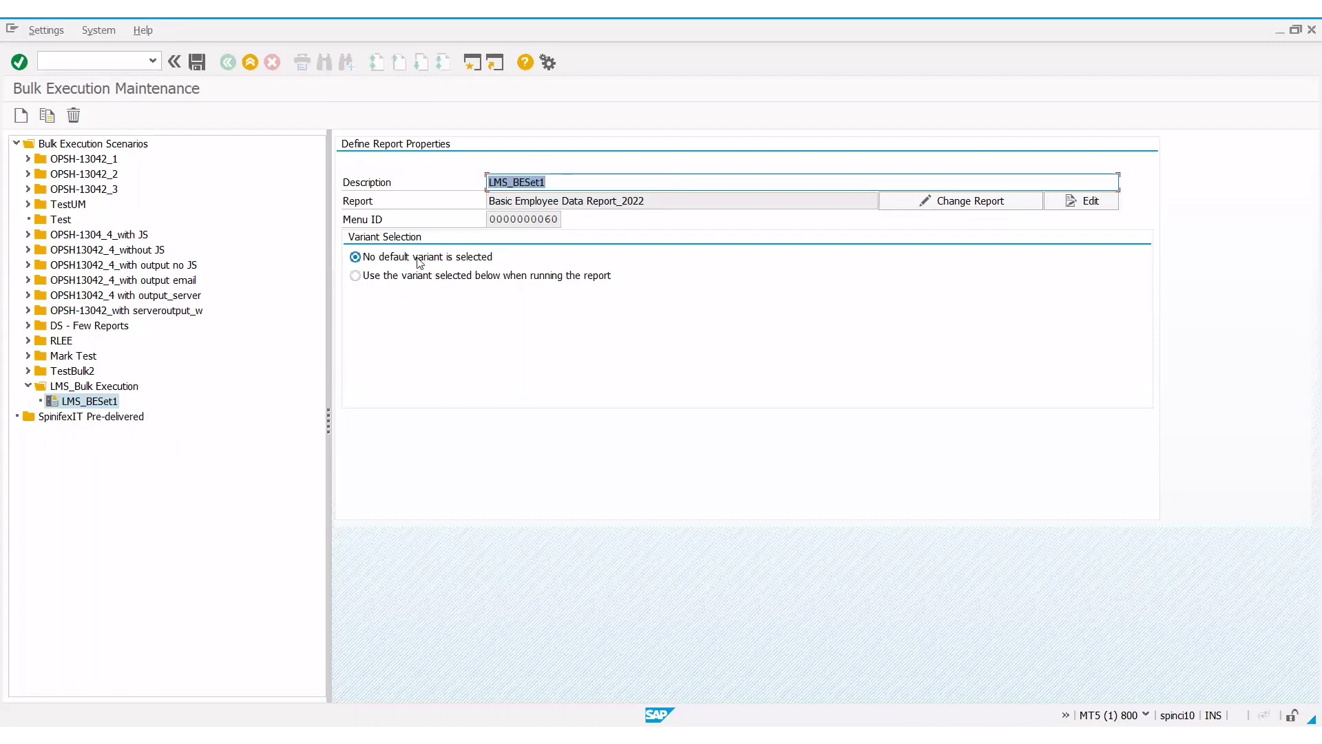
pyautogui.click(198, 64)
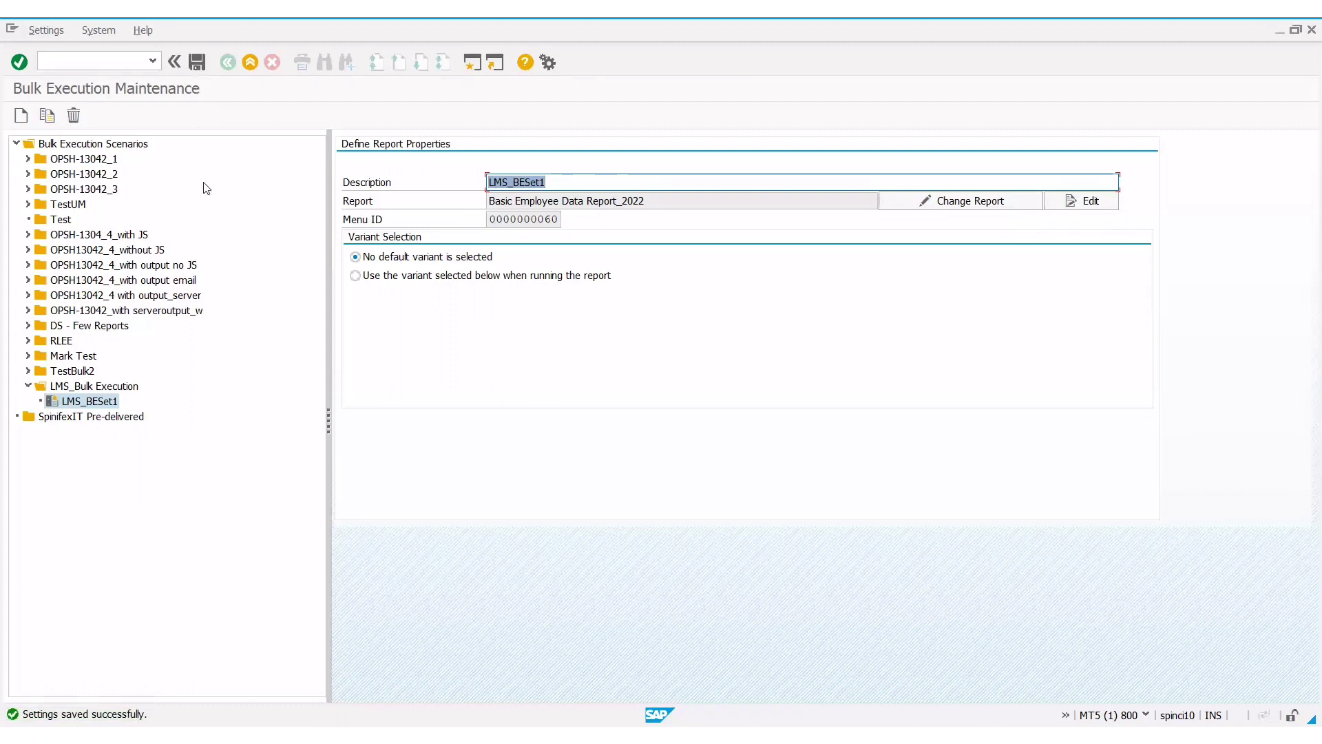
# - Add a second report link to the LMS_Bulk Execution folder with the description "LMS_BESet2"
pyautogui.click(117, 390)
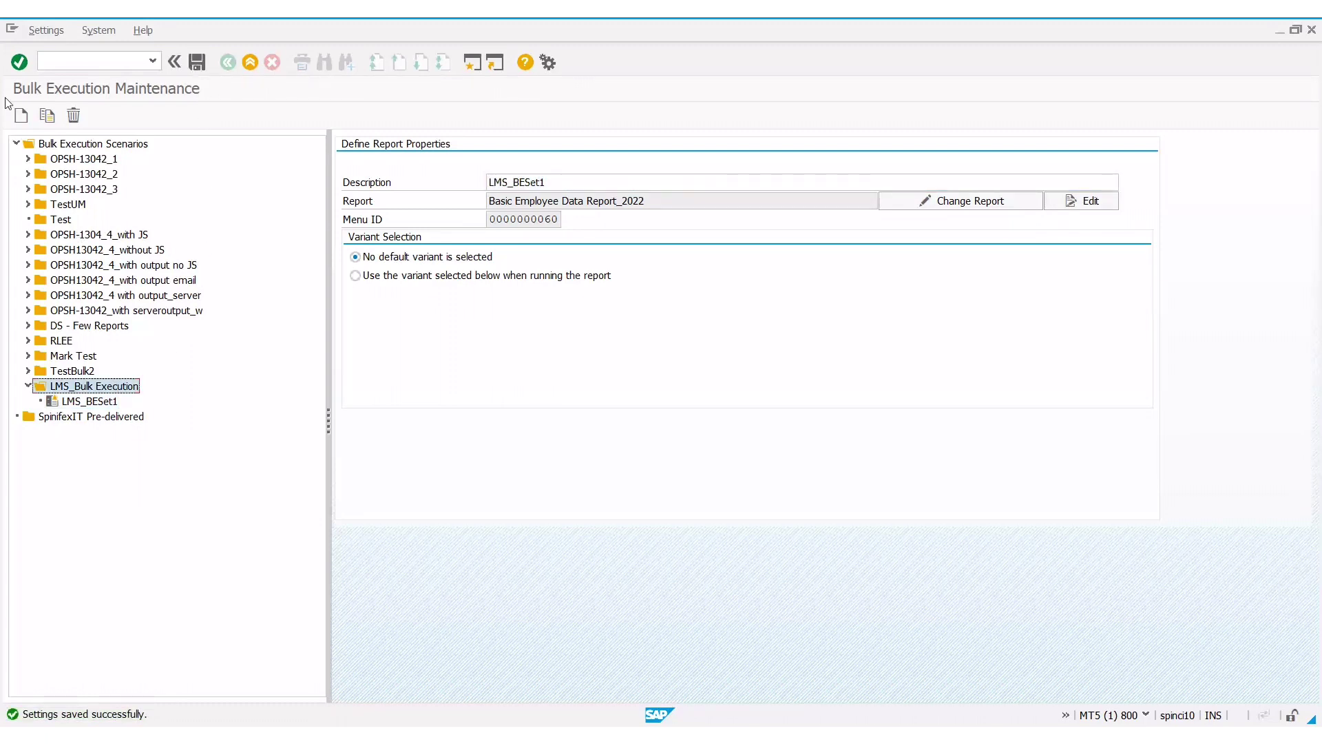
pyautogui.click(21, 116)
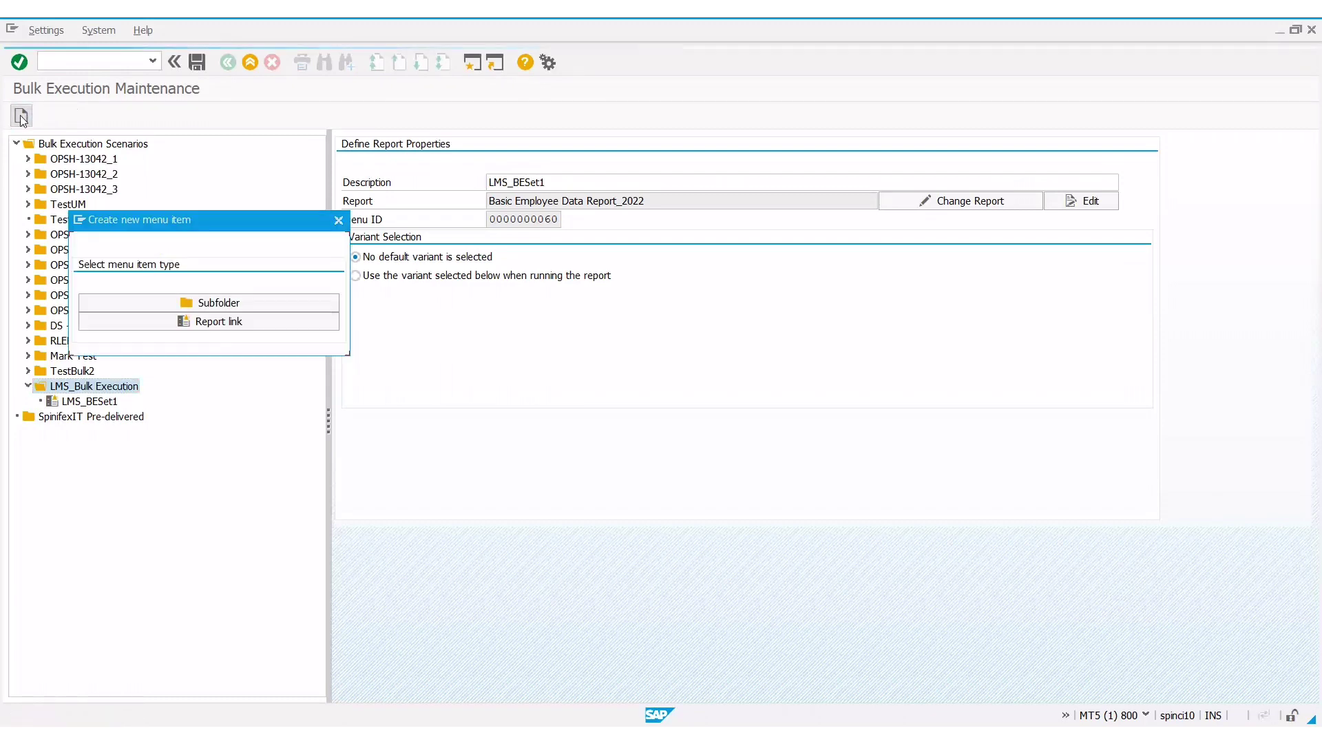
pyautogui.click(270, 328)
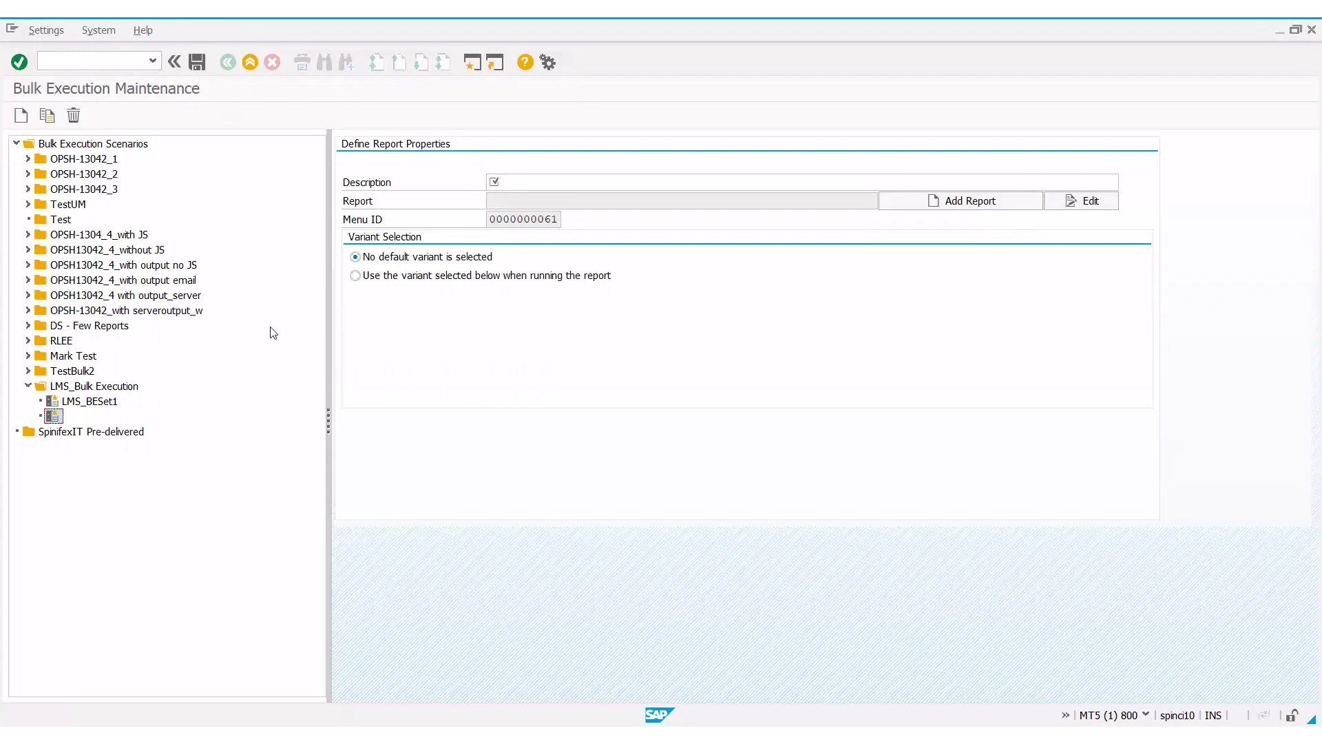
pyautogui.click(598, 177)
pyautogui.write('LMS')
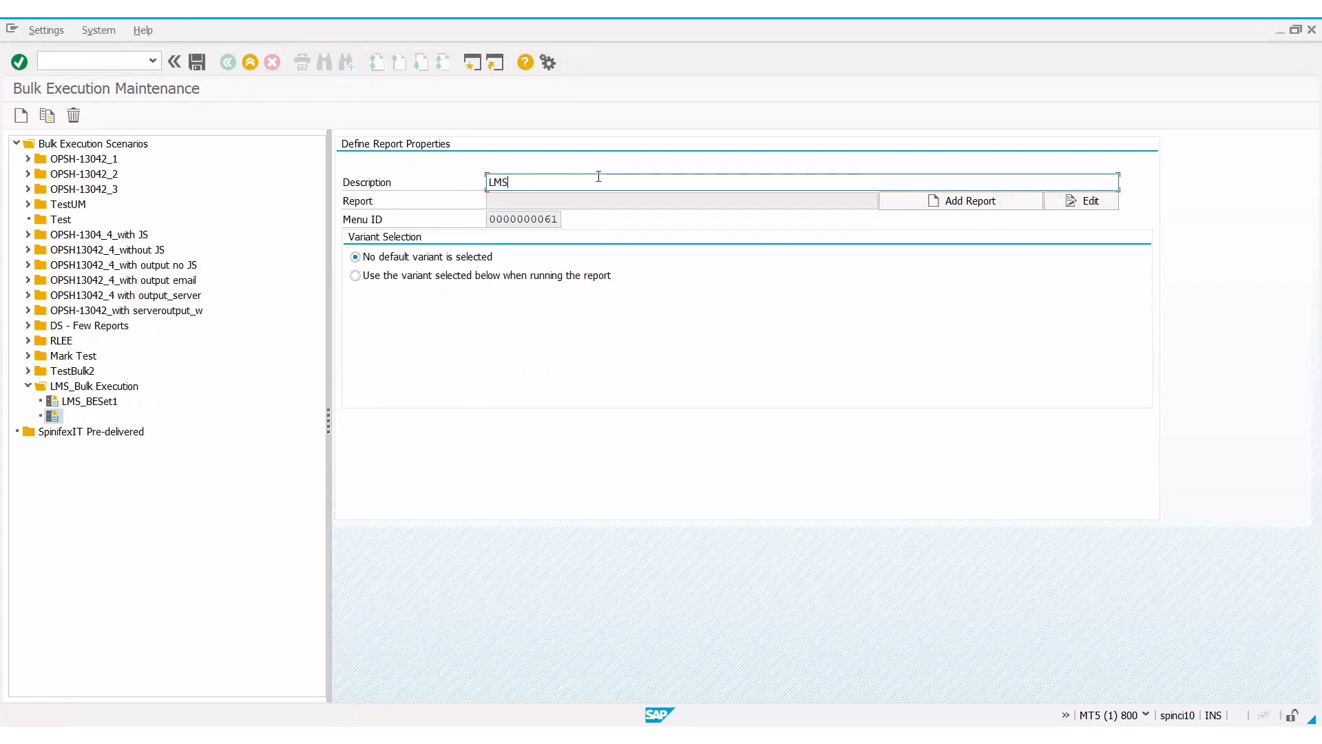
pyautogui.write('_BESet2')
# - Assign the Demo_Exception Setup and Exception Messa report, from the Manila folder of SpinifexIT Staff draft reports, to LMS_BESet2
pyautogui.click(935, 207)
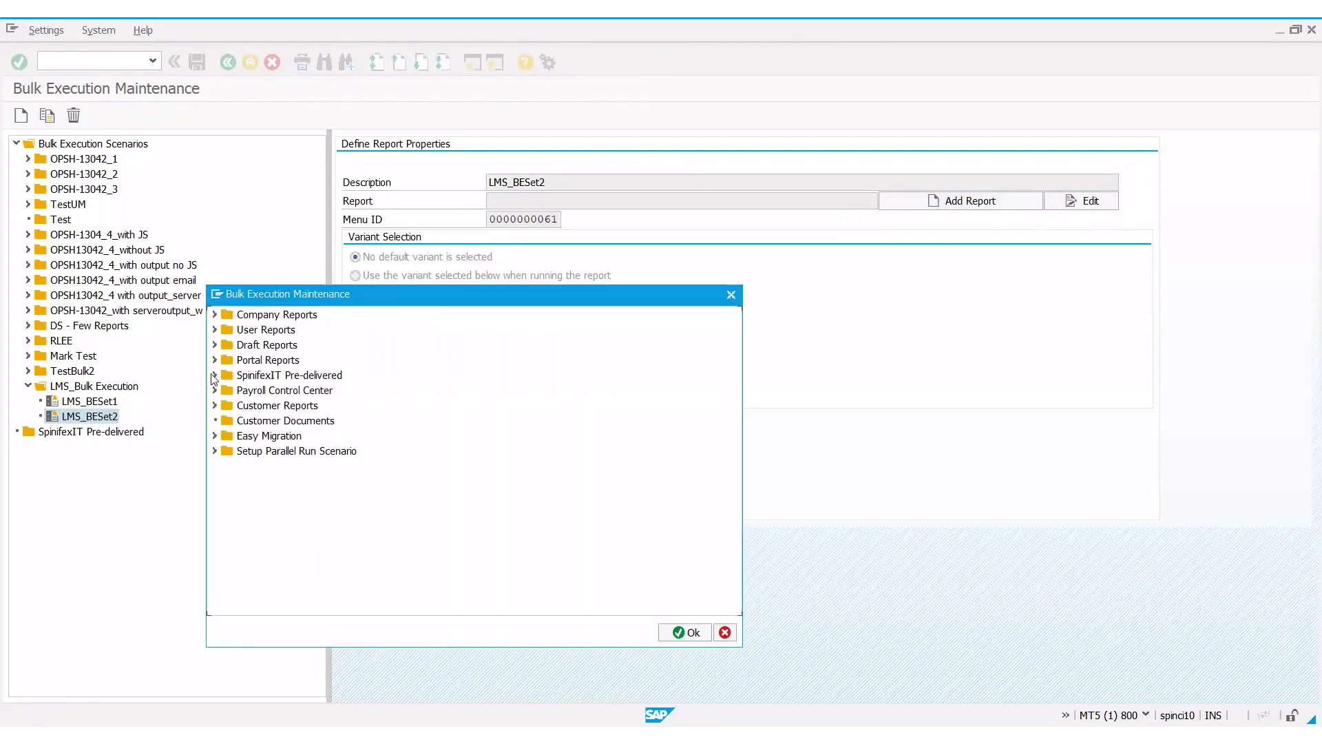
pyautogui.click(215, 344)
pyautogui.click(225, 405)
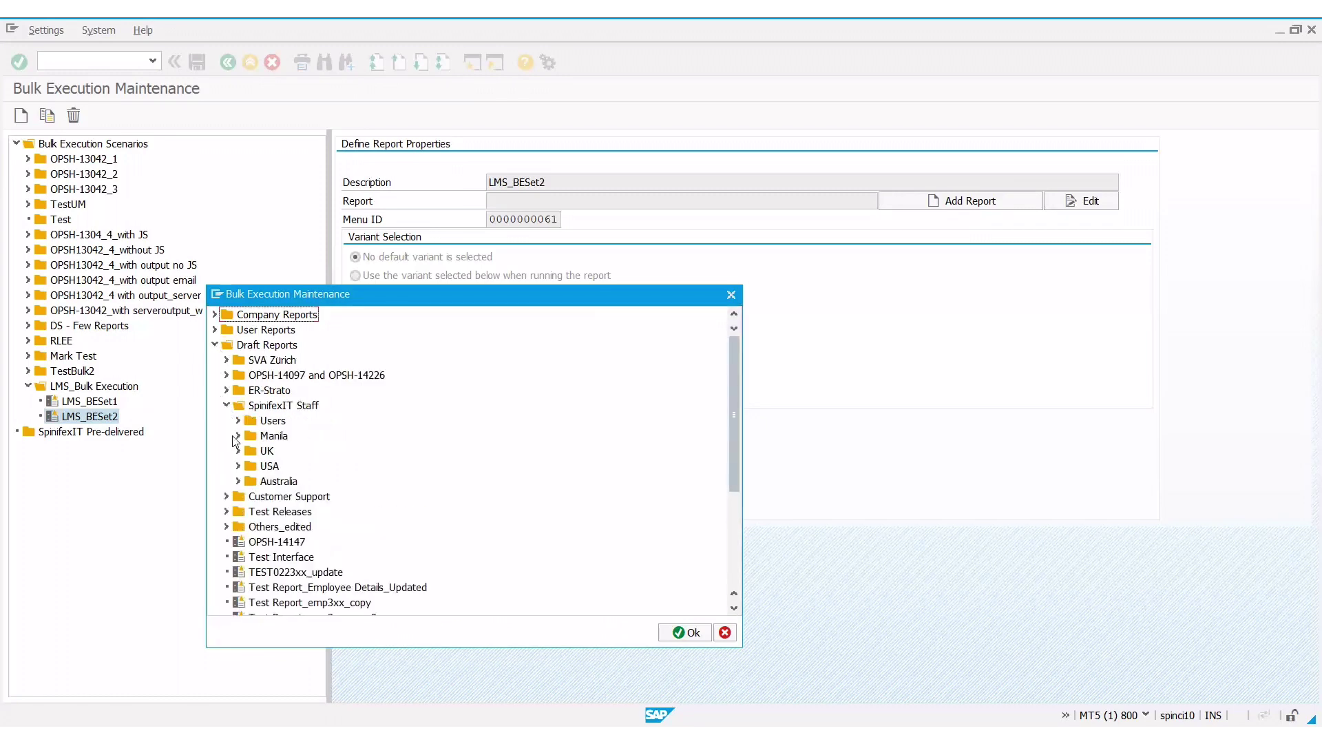
pyautogui.click(237, 436)
pyautogui.click(250, 480)
pyautogui.doubleClick(361, 381)
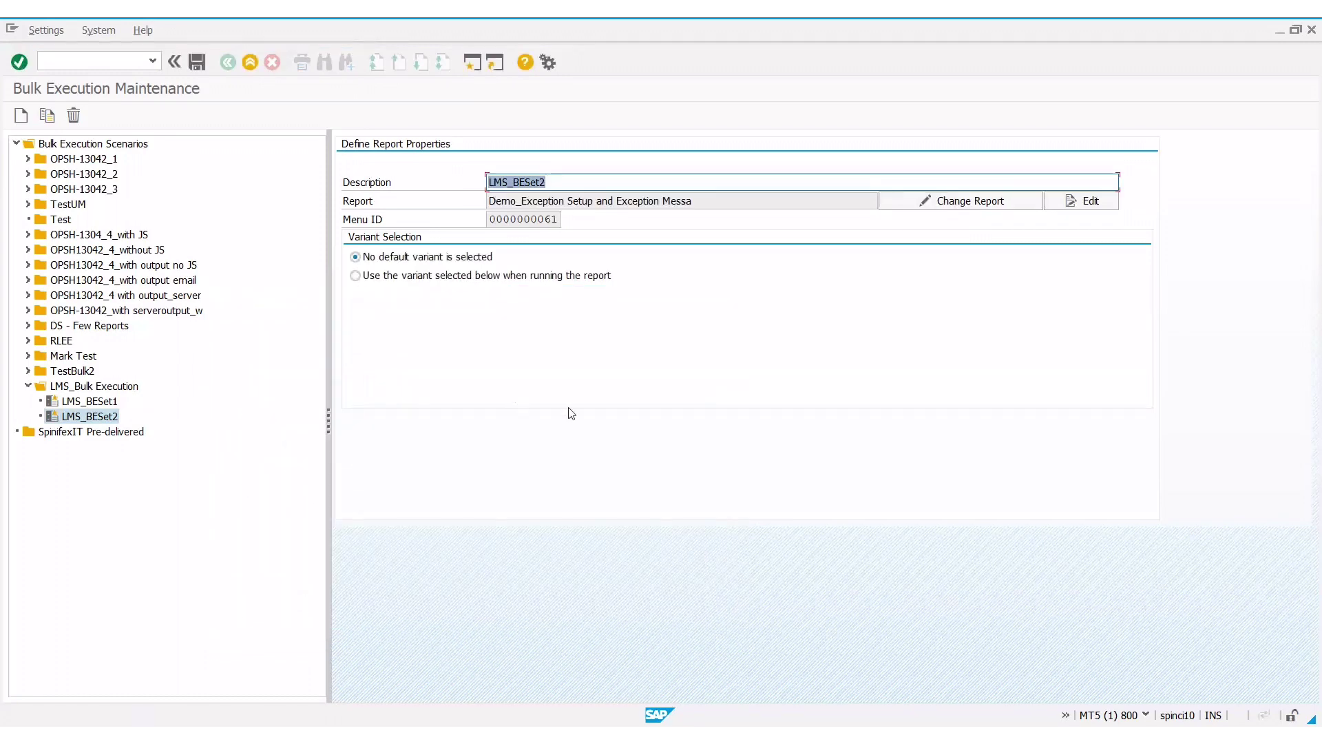
# - Make LMS_BESet2 run with a selected variant, set Demo1_OPSH-13044 as its default, and save
pyautogui.click(355, 275)
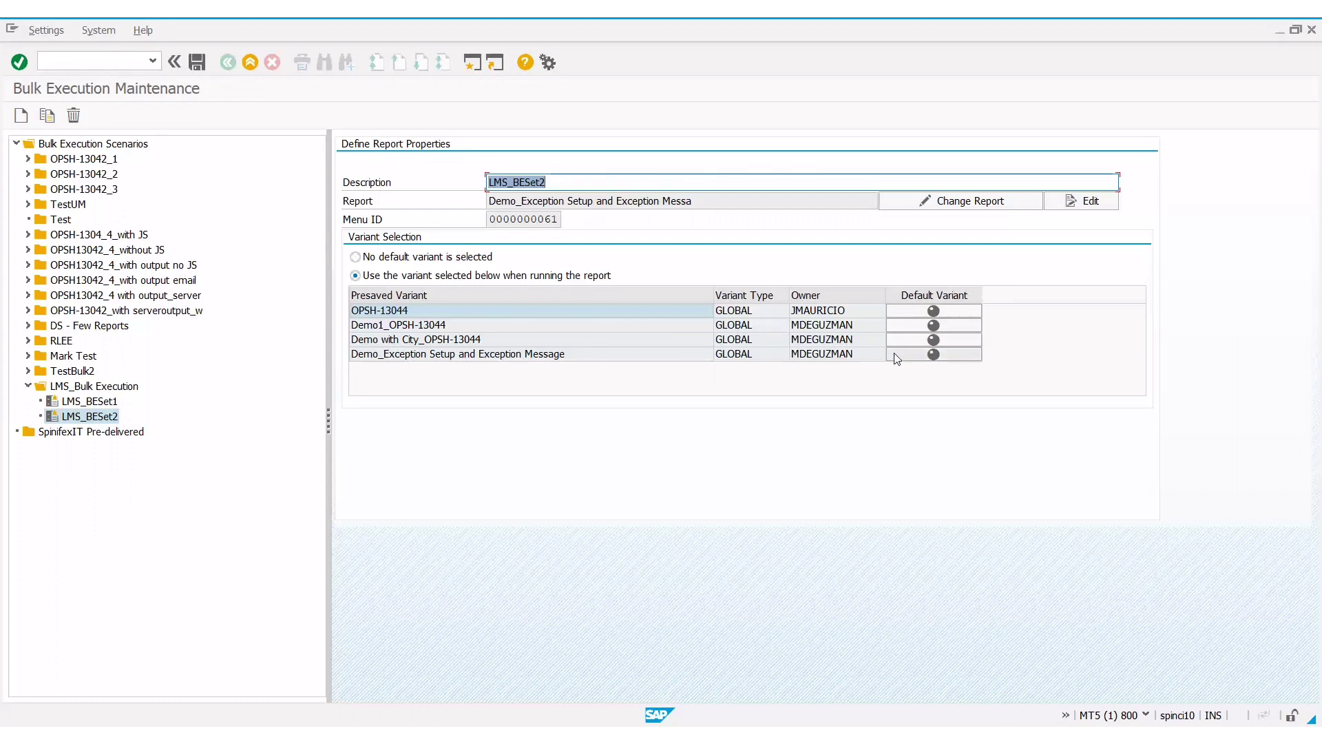
pyautogui.click(909, 325)
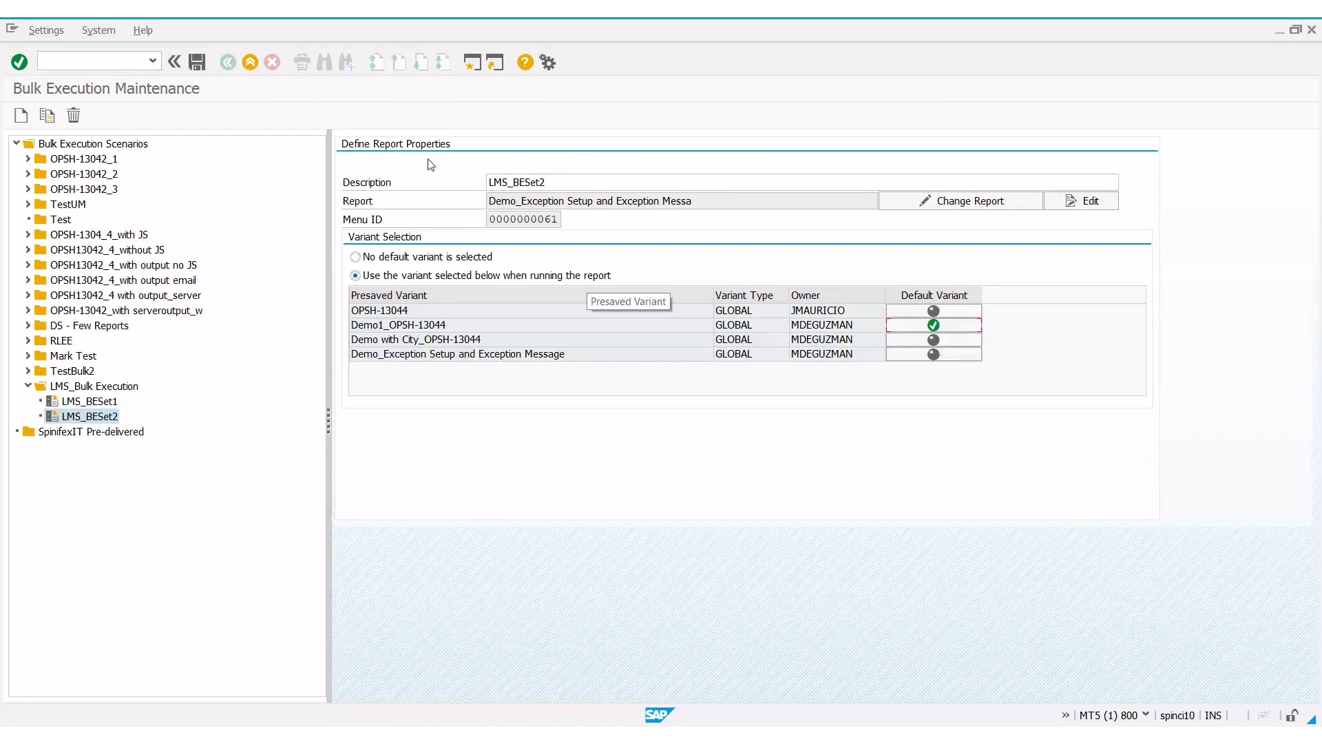
pyautogui.click(196, 63)
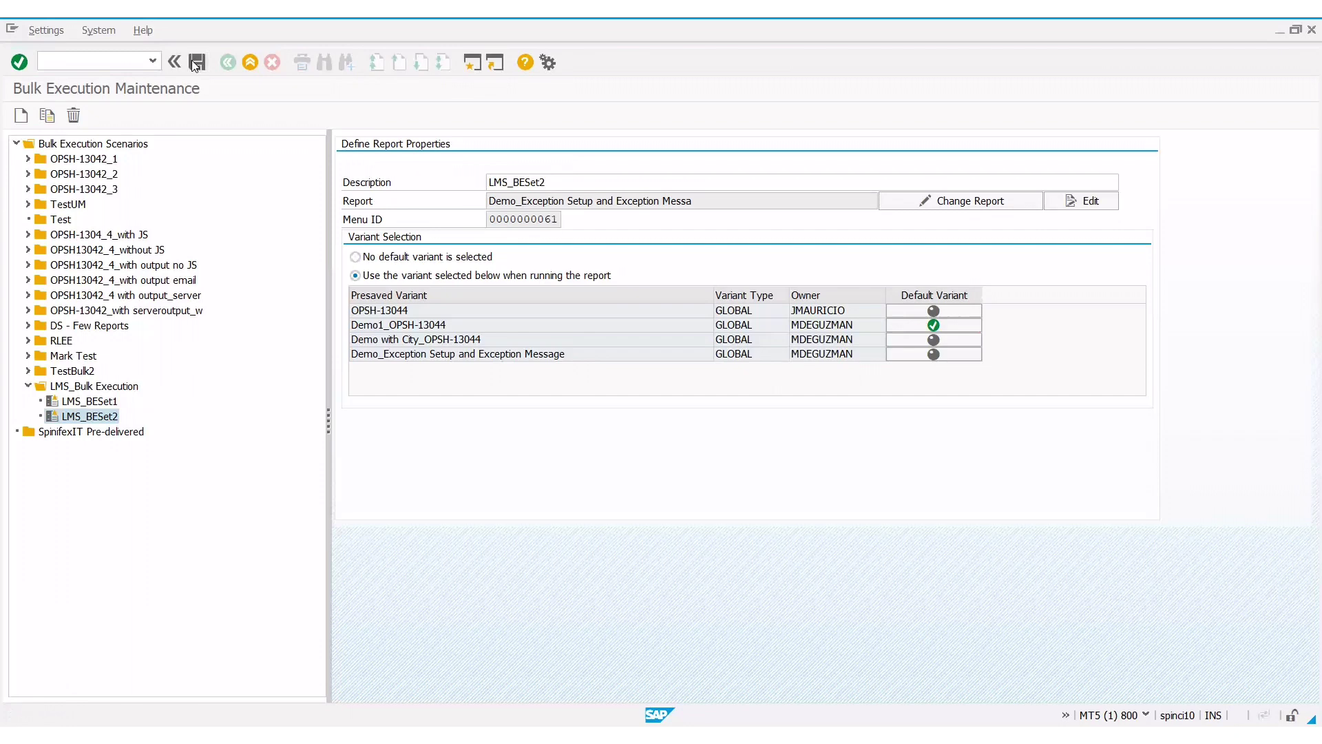
pyautogui.click(197, 62)
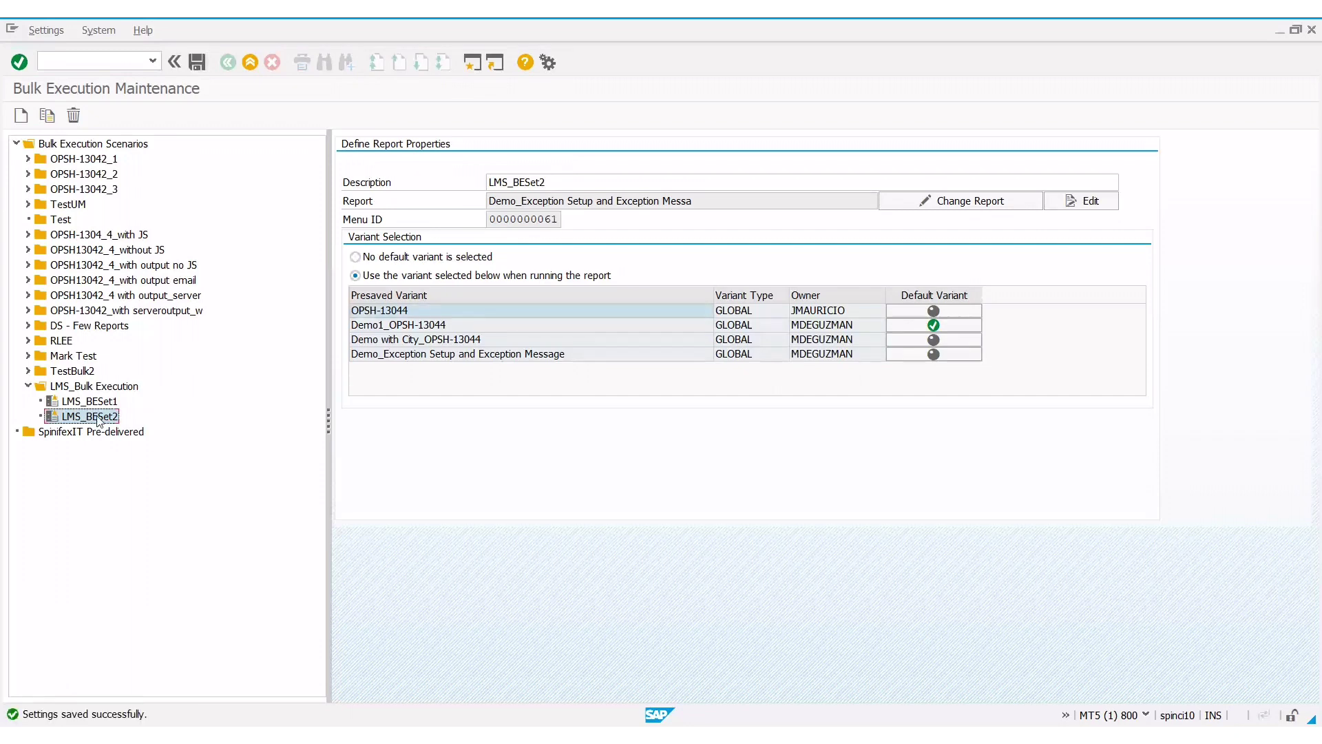
pyautogui.click(73, 115)
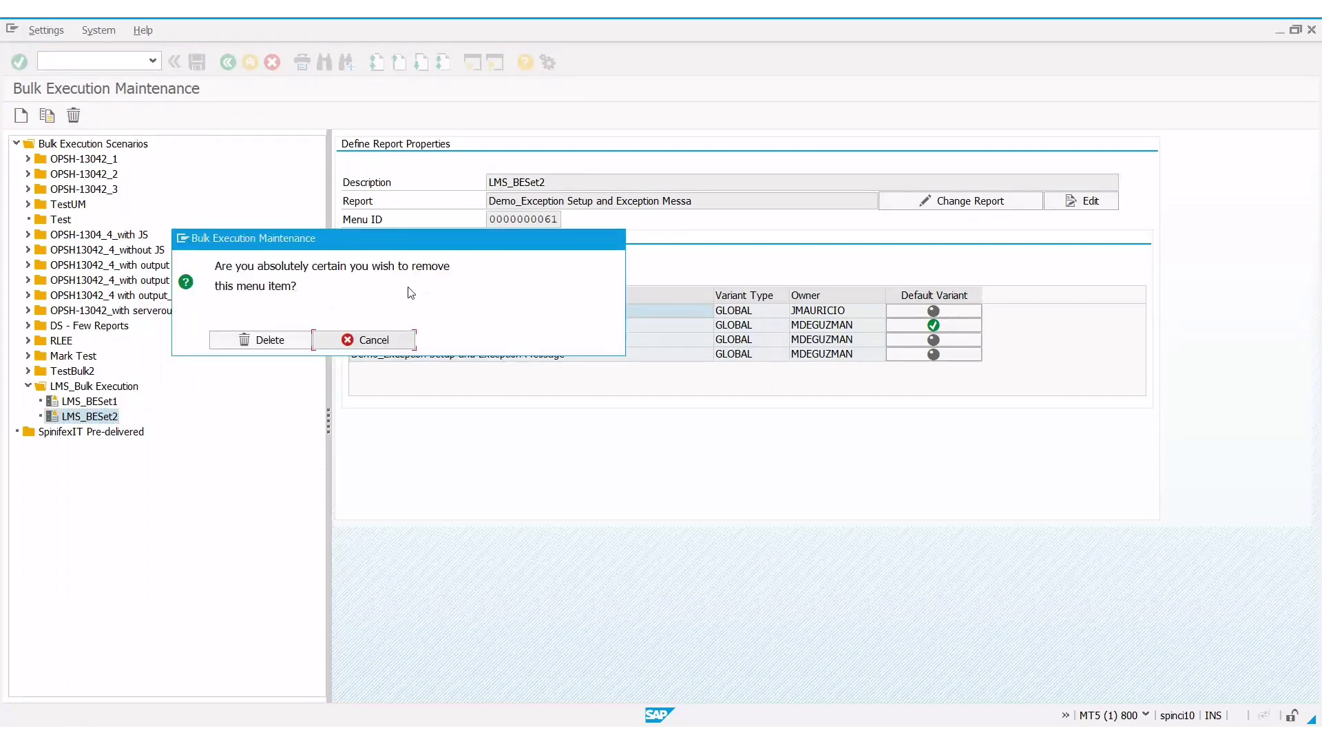
pyautogui.click(361, 340)
pyautogui.click(114, 387)
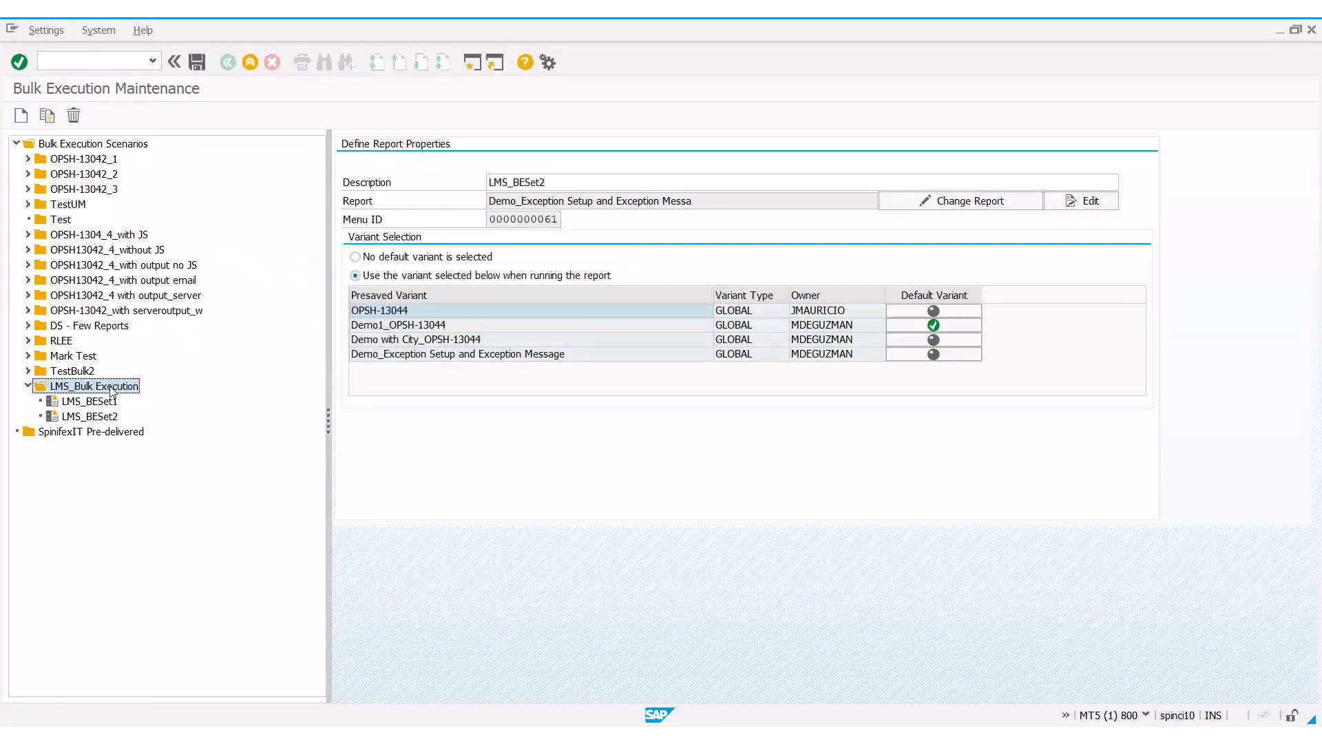
pyautogui.click(73, 116)
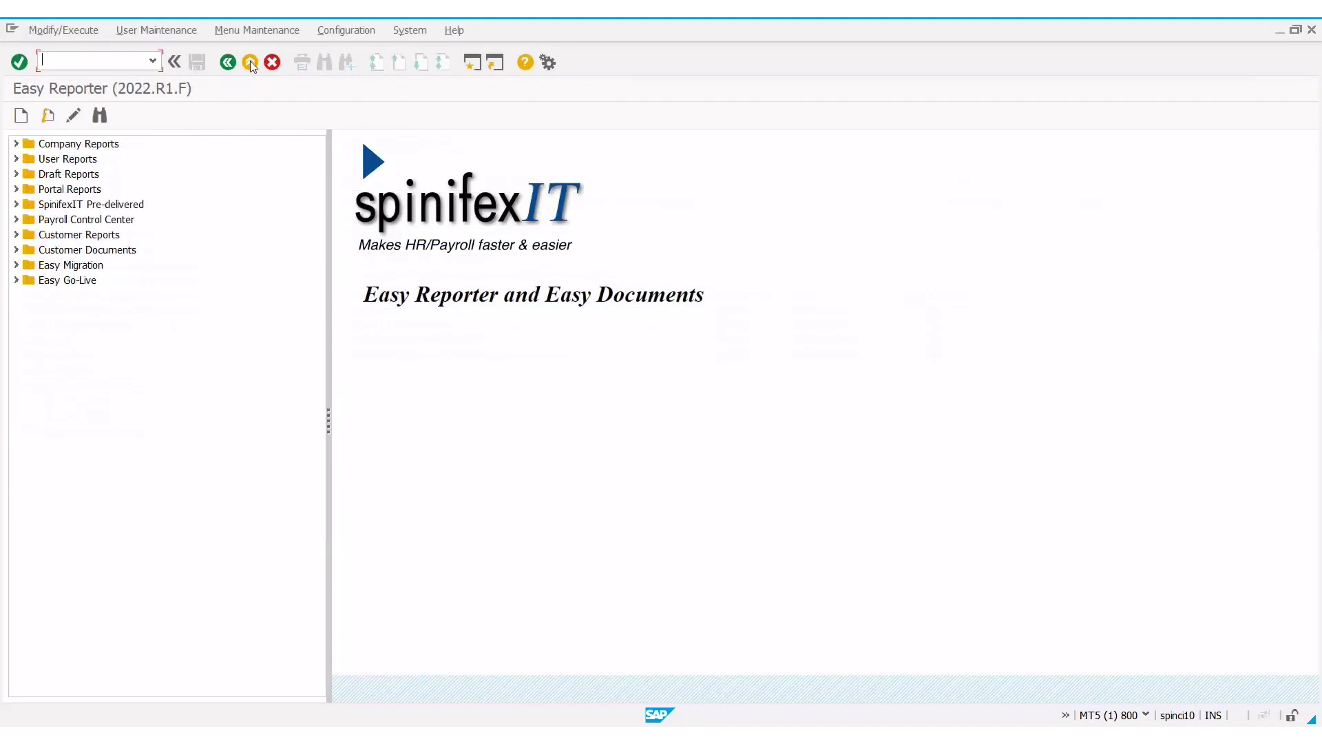
# - Open the Bulk Execution screen for running multiple reports at the same time
pyautogui.click(78, 33)
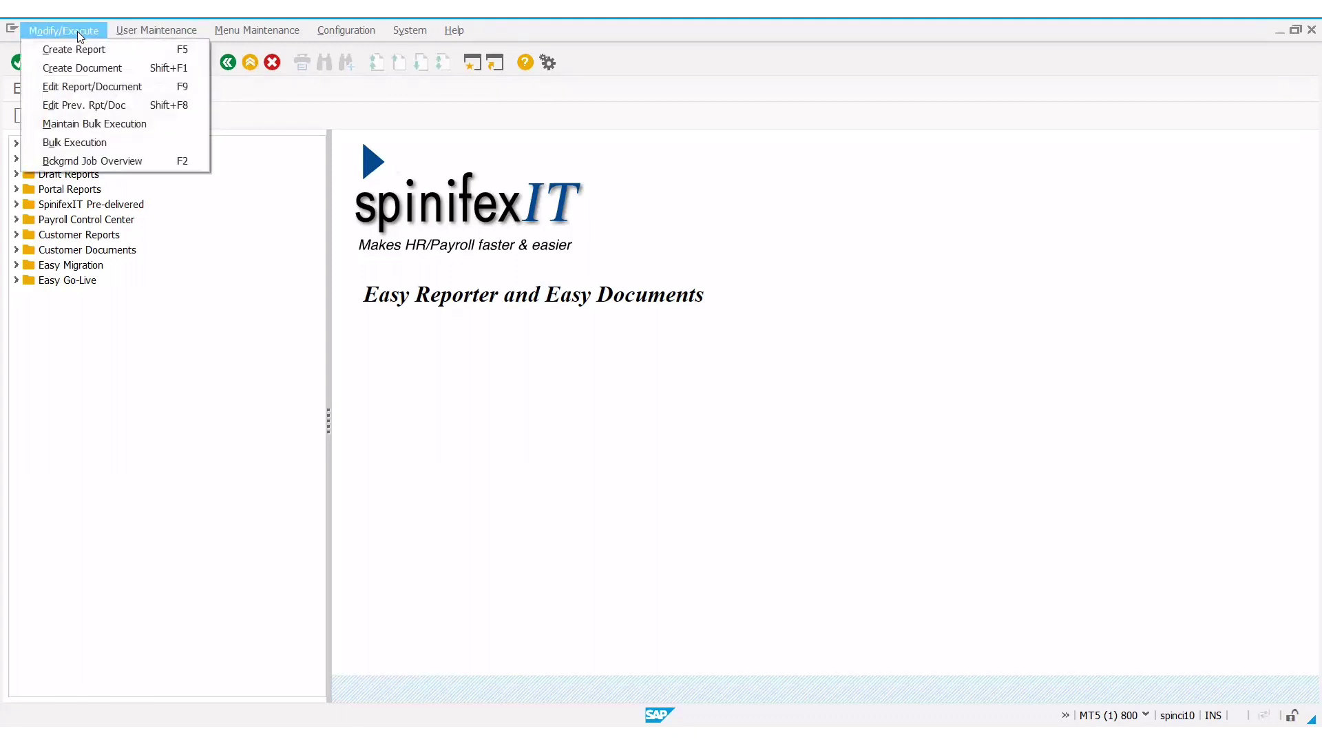
pyautogui.click(129, 143)
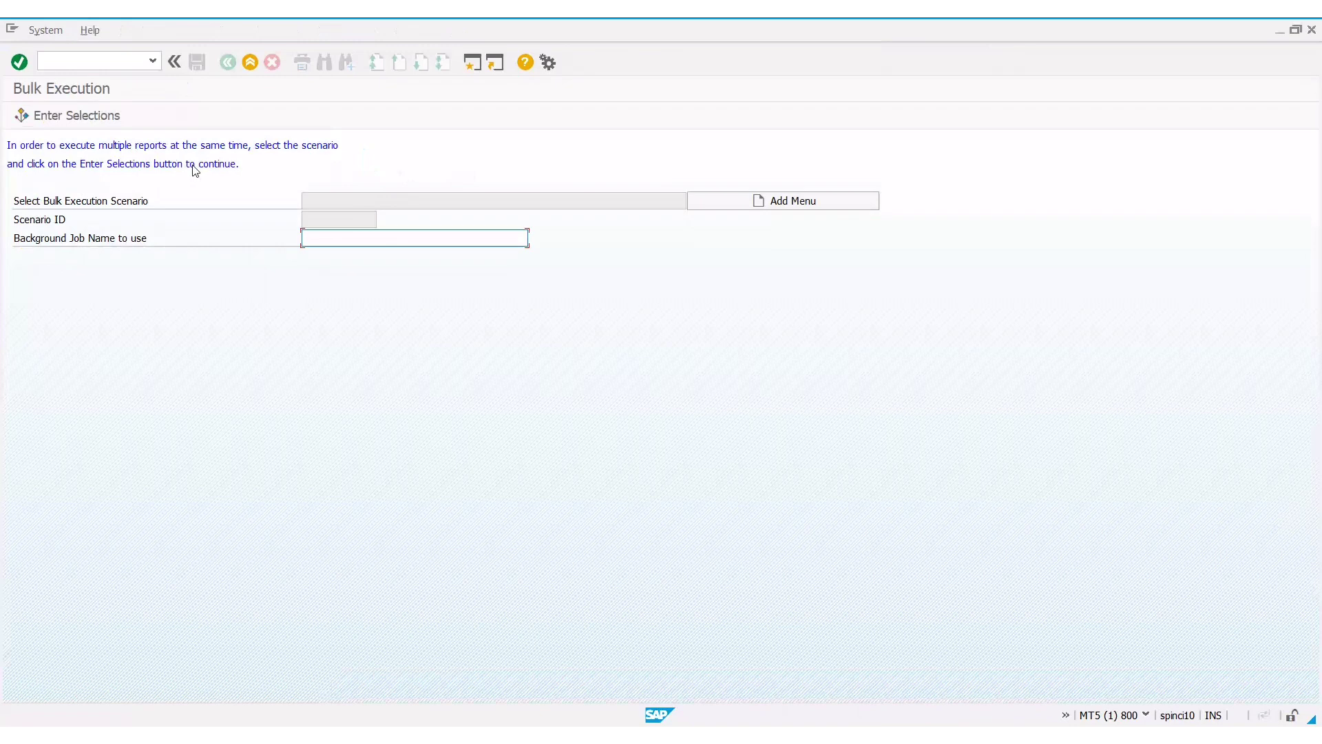
# - Select the LMS_Bulk Execution folder under Bulk Execution Scenarios as the scenario to run
pyautogui.click(75, 116)
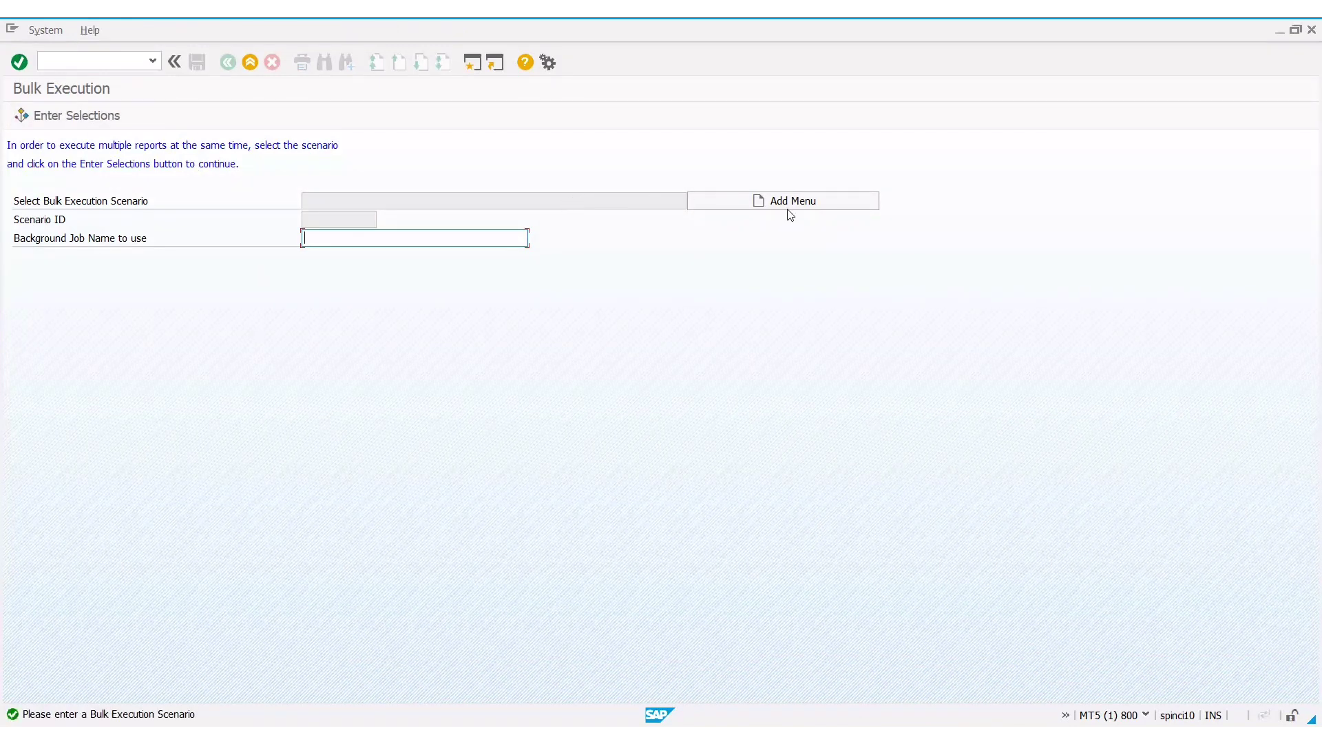
pyautogui.click(812, 208)
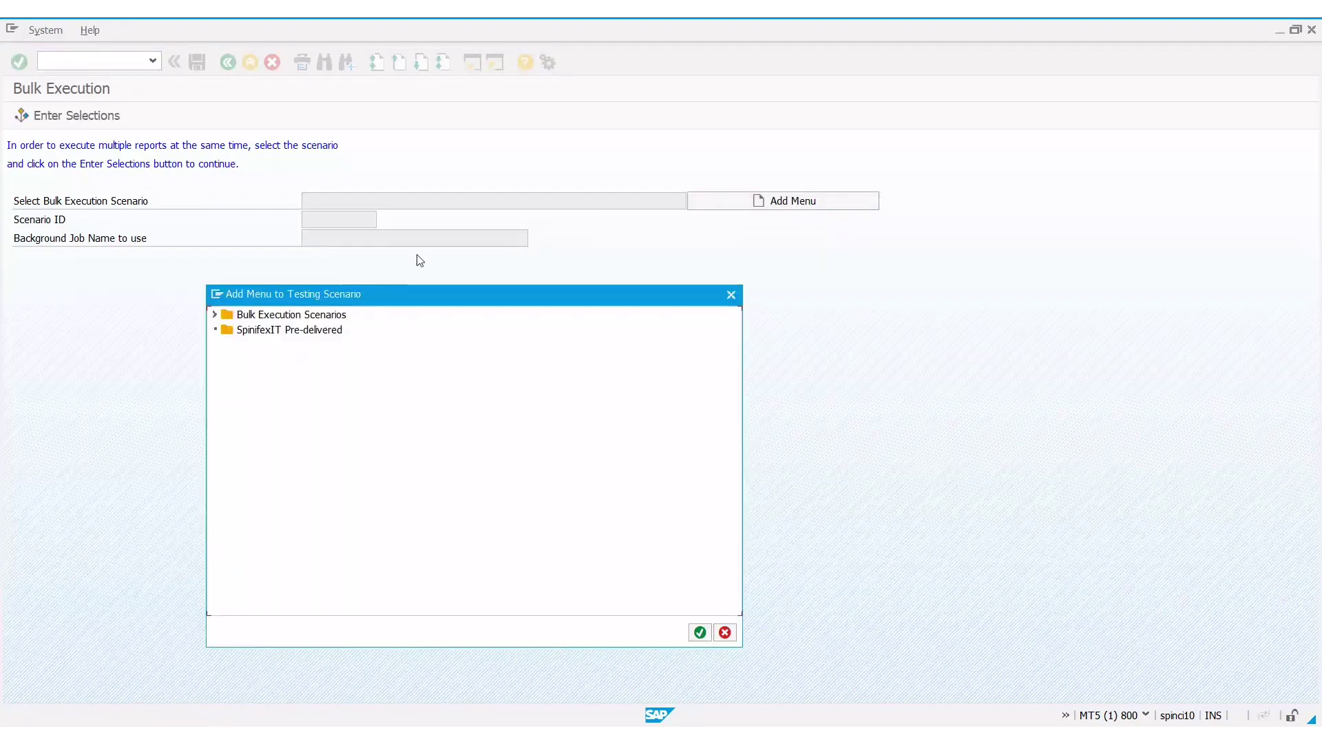
pyautogui.click(215, 314)
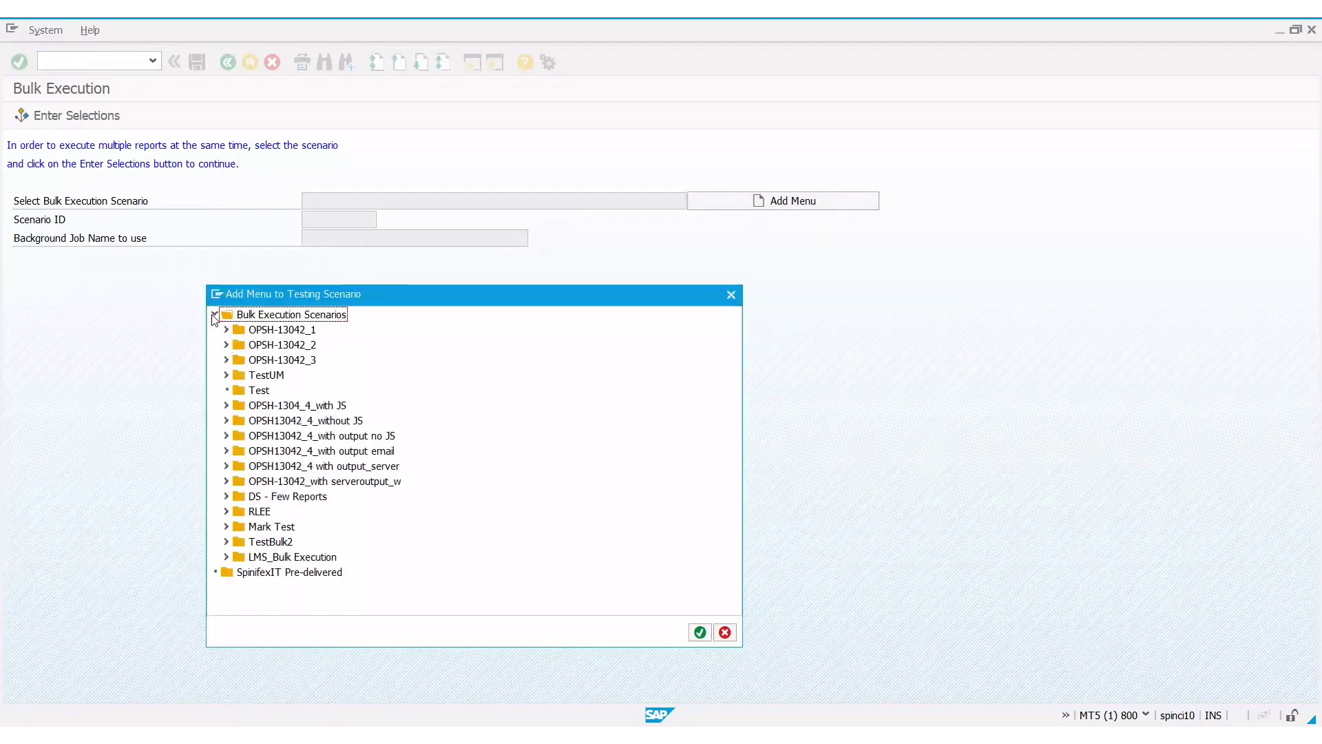
pyautogui.click(226, 557)
pyautogui.doubleClick(292, 557)
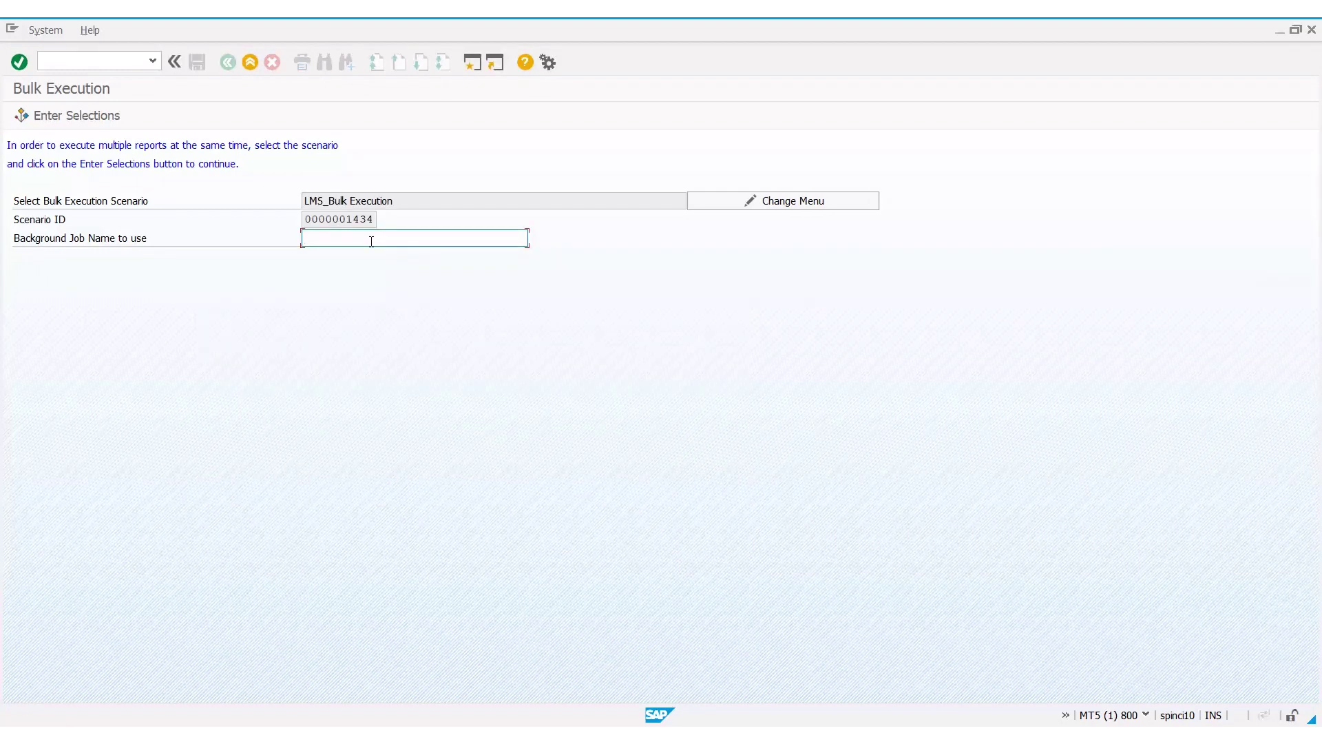
# - Set the background job name to LMS_BulkExec1 and proceed to entering the selections
pyautogui.write('LMS')
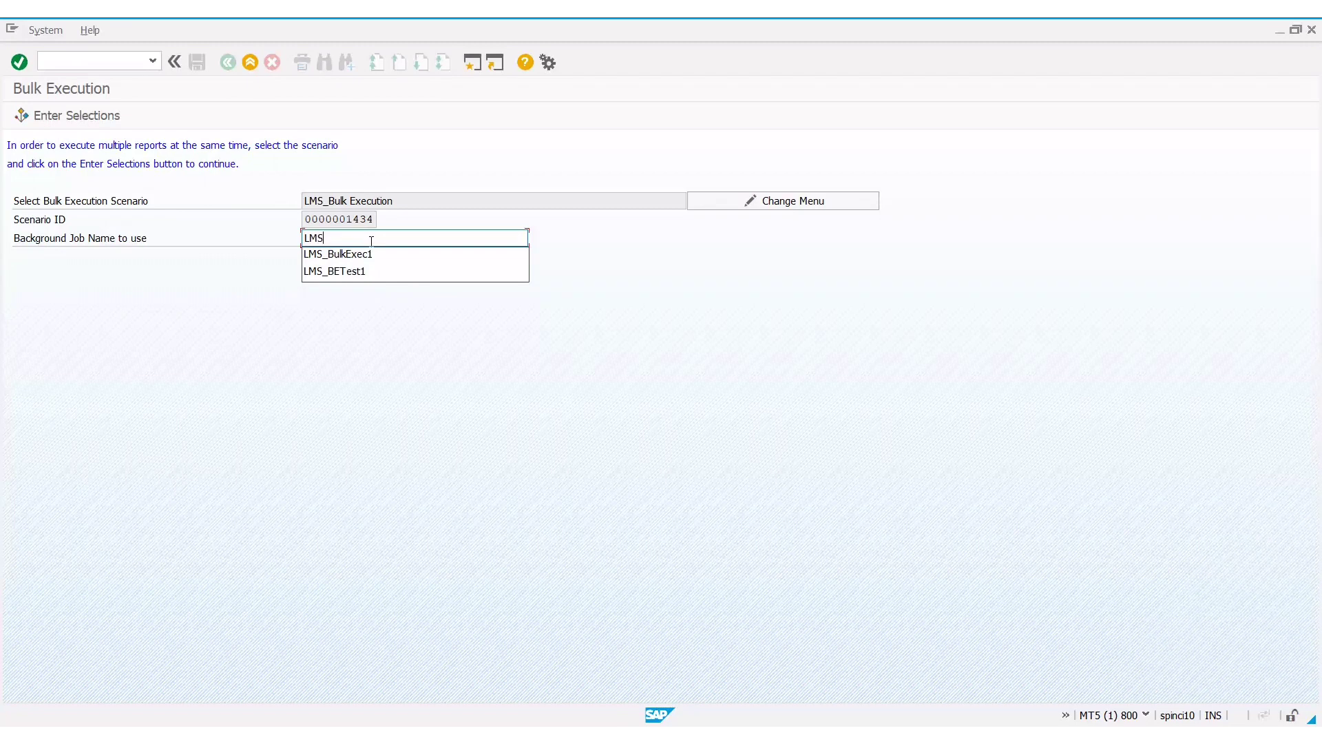
pyautogui.press('Down')
pyautogui.press('Return')
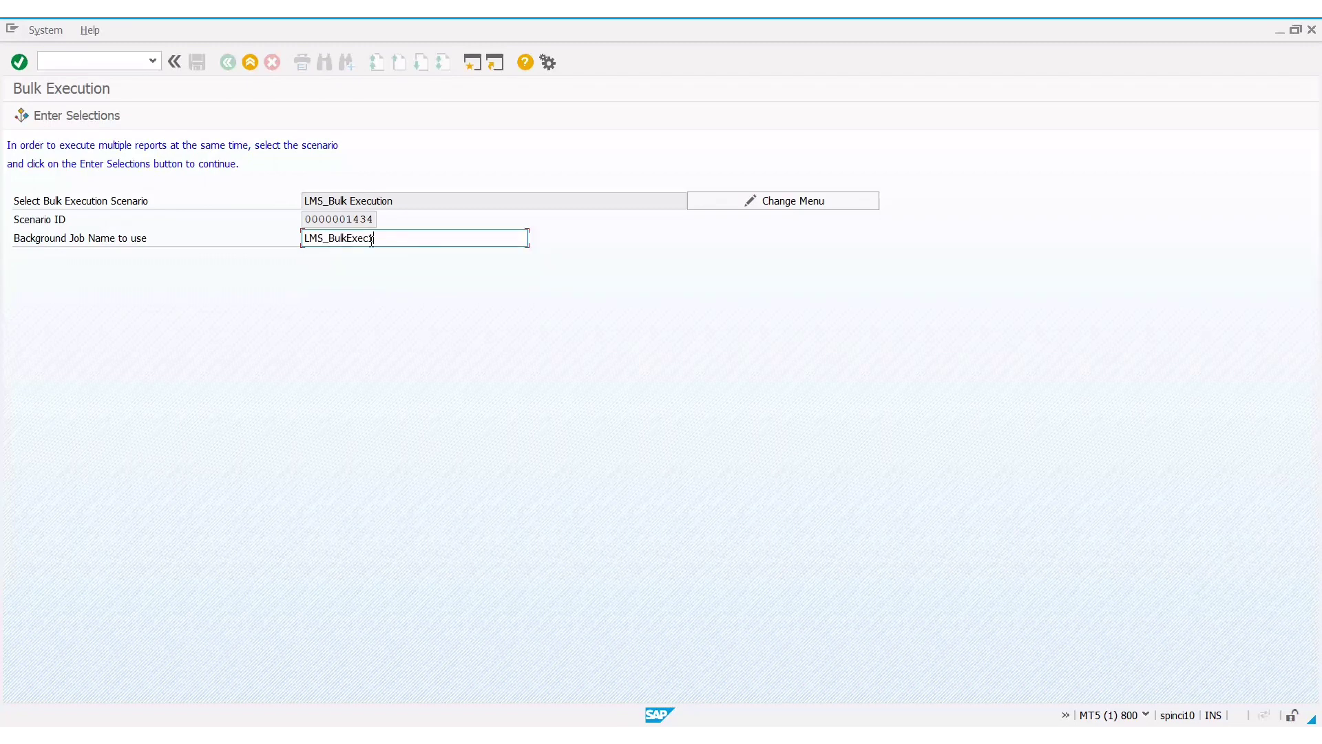
pyautogui.click(66, 115)
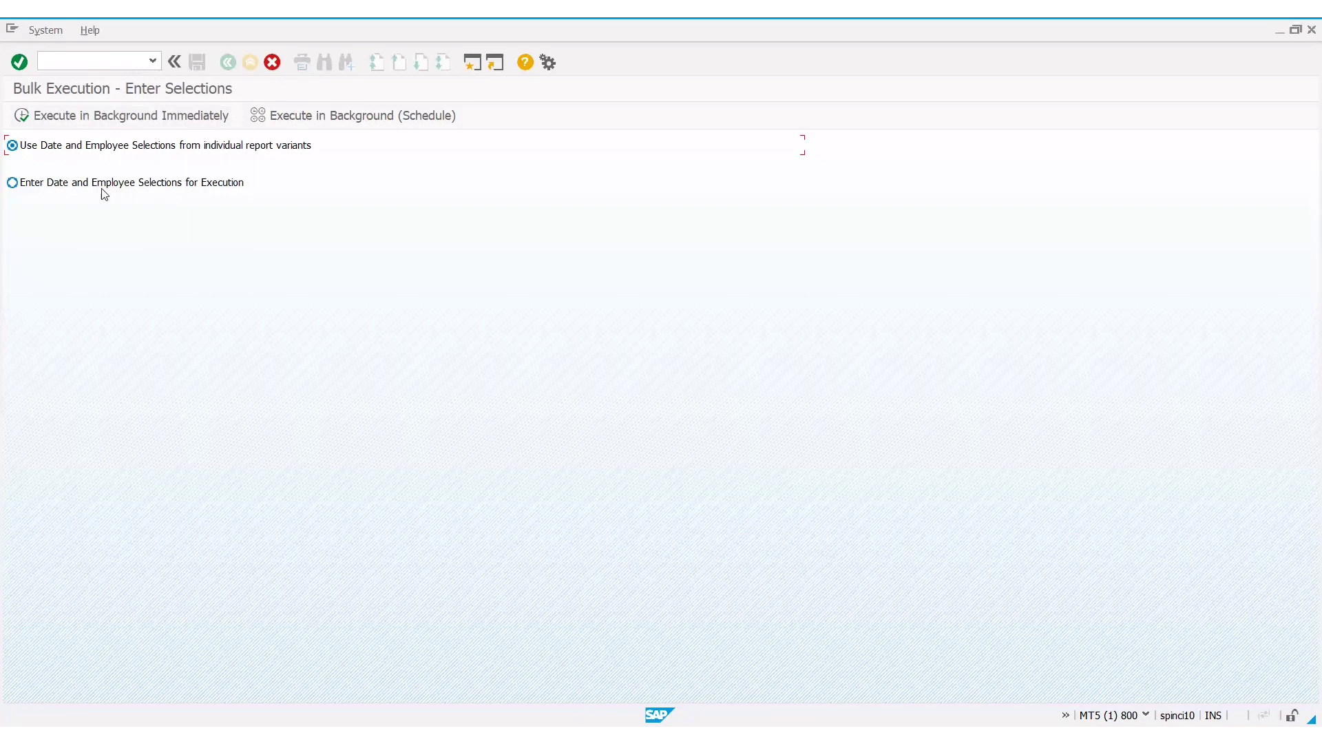
# - Choose to enter date and employee selections for execution, enter payroll area QM, and switch the report data period to Today
pyautogui.click(103, 184)
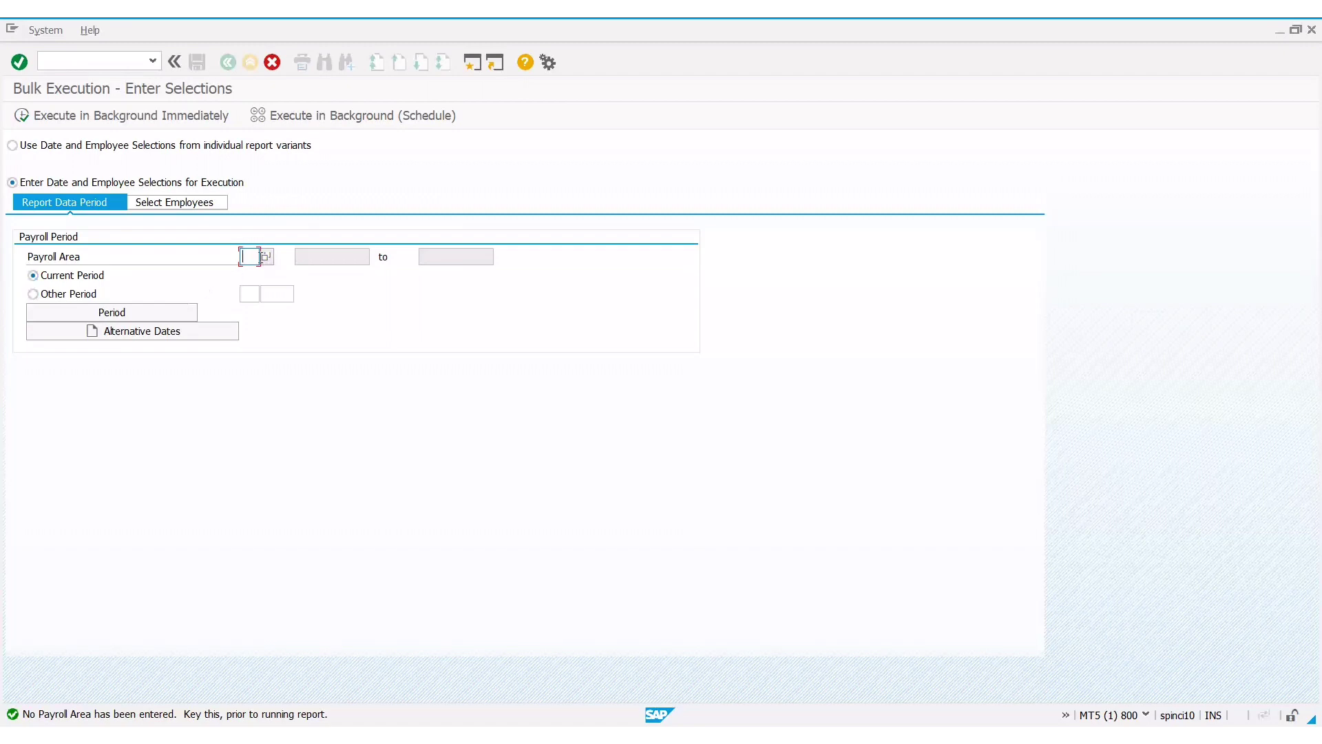
pyautogui.write('QM')
pyautogui.click(152, 315)
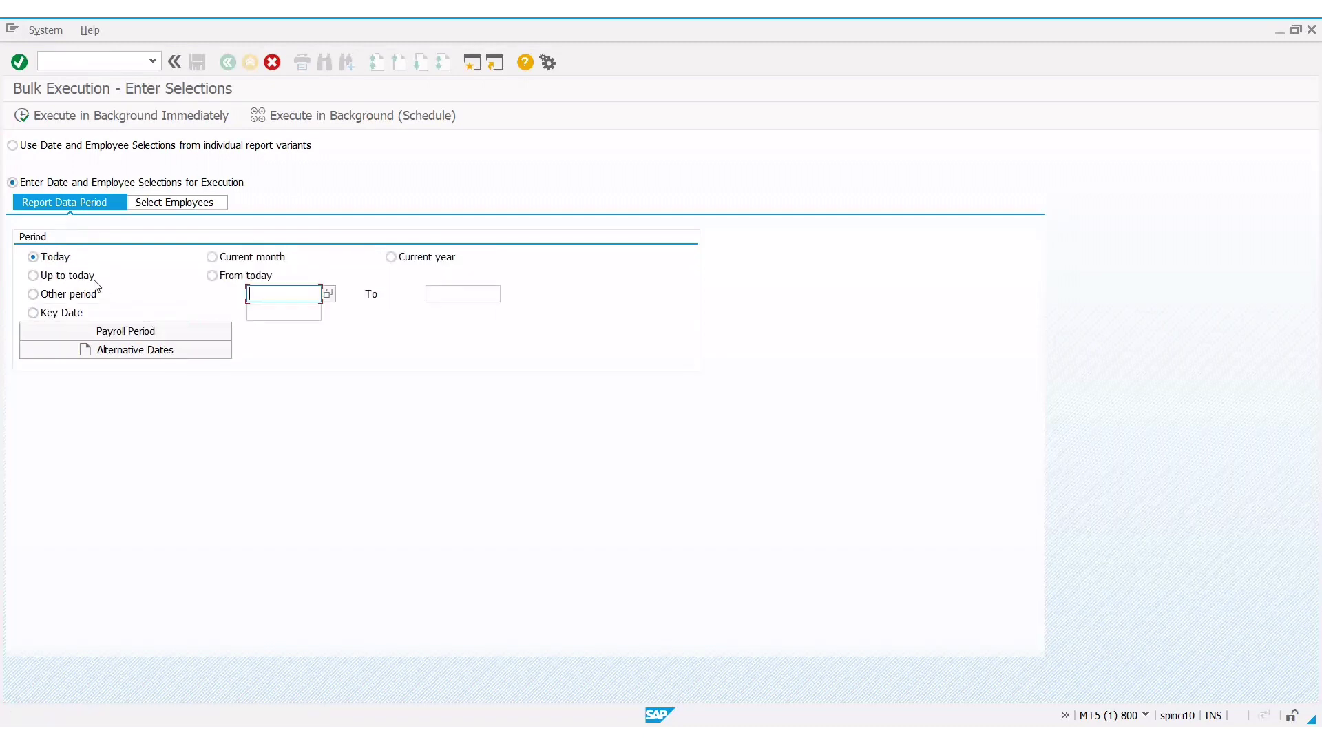
# - Restrict the employee selection to payroll area QM, check the hit list, and execute the reports in the background immediately
pyautogui.click(160, 204)
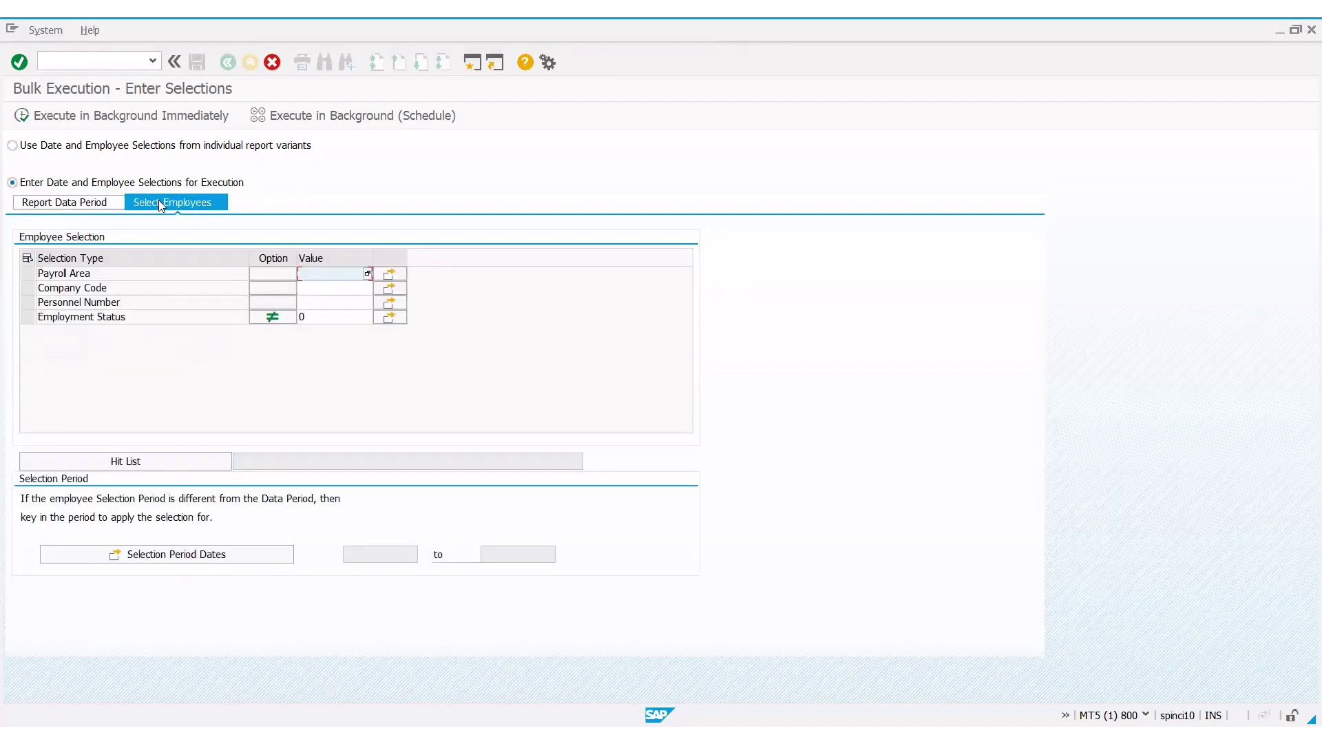
pyautogui.write('QM')
pyautogui.click(175, 461)
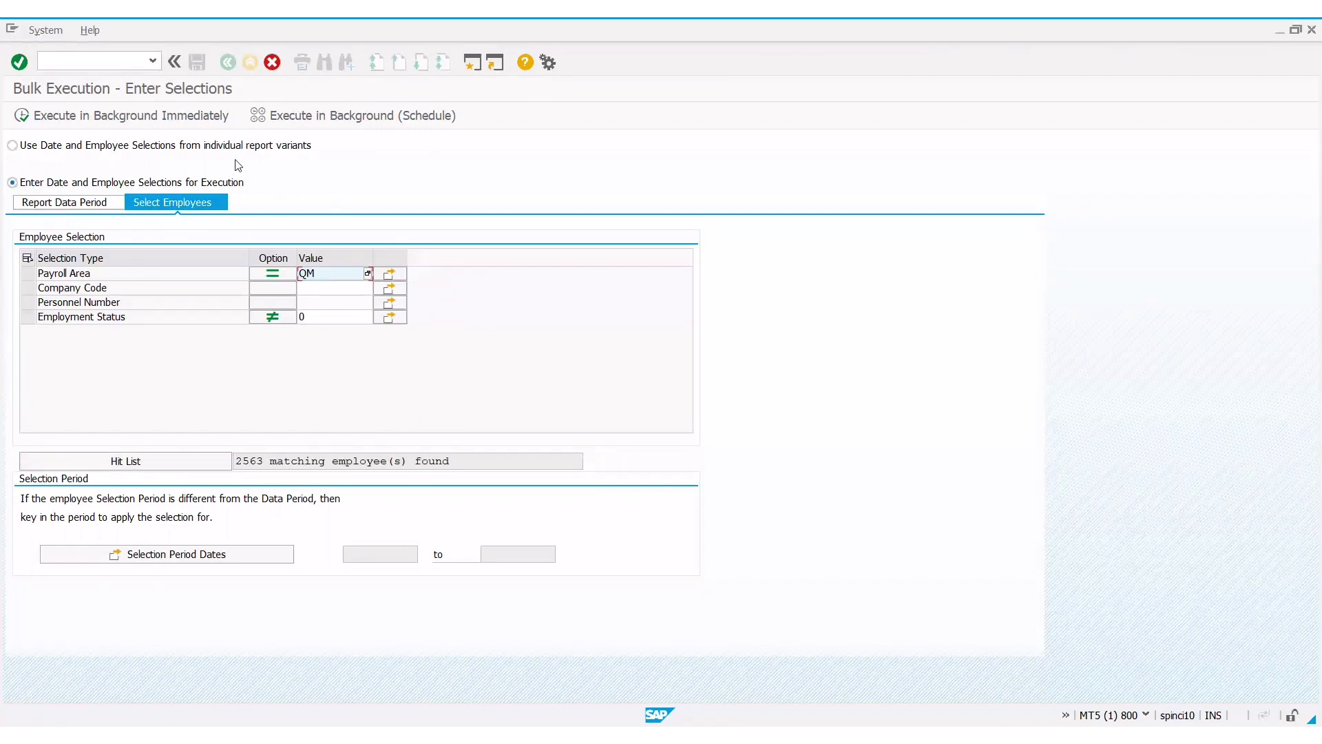
pyautogui.click(123, 115)
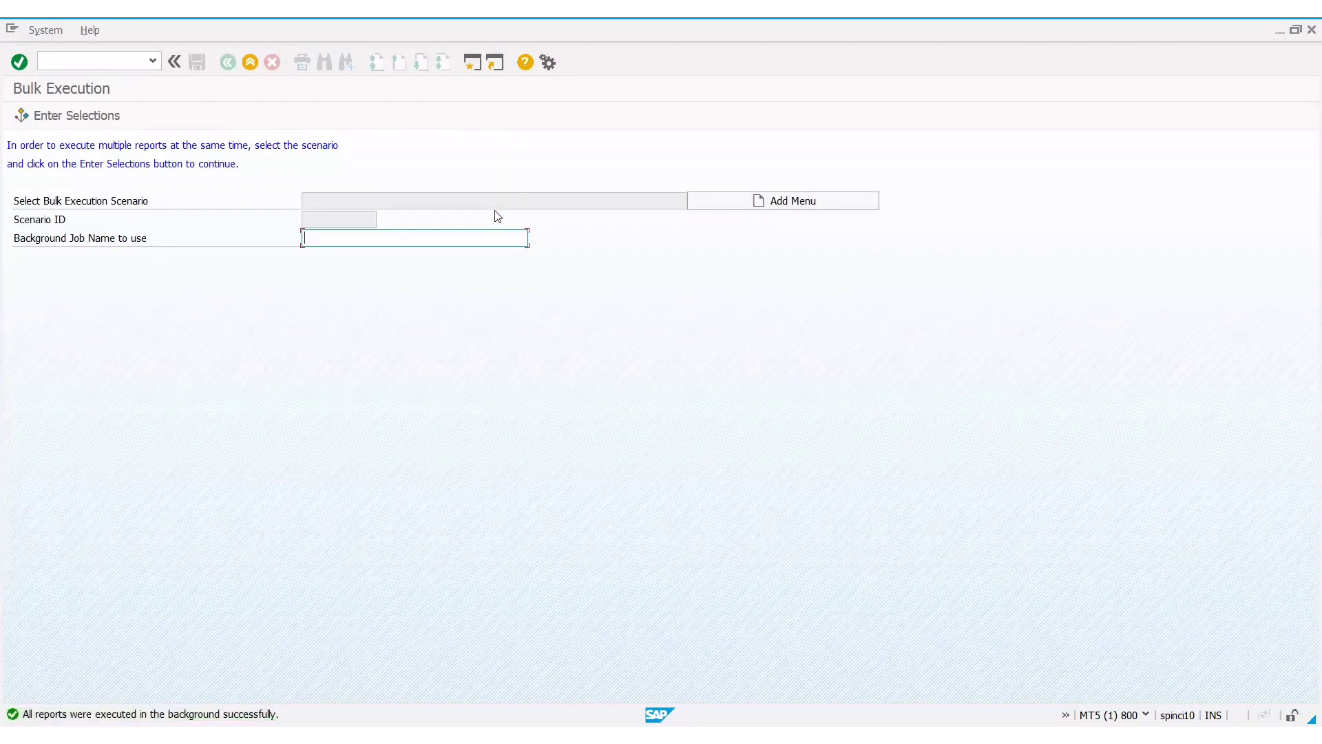
# - Leave Bulk Execution and list the current user's background jobs for 29.04.2022 through Simple Job Selection
pyautogui.press('F3')
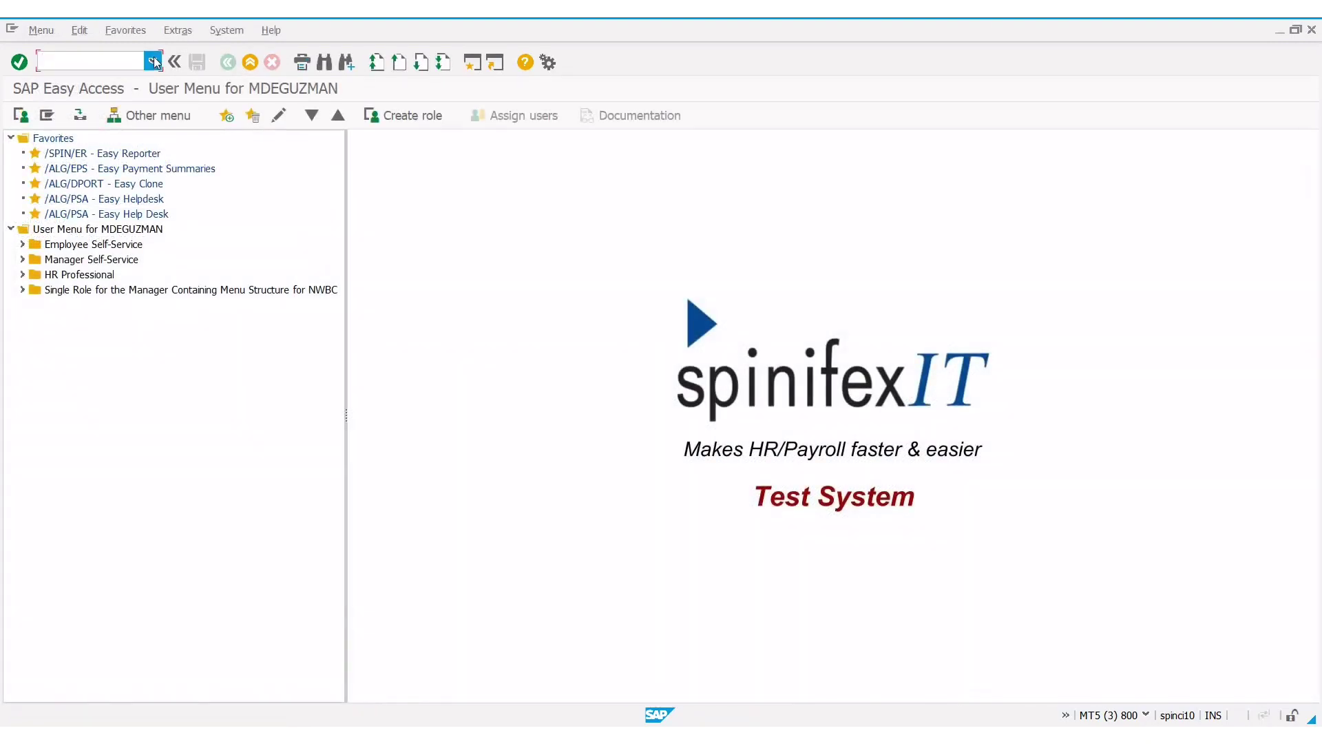
pyautogui.click(152, 60)
pyautogui.click(76, 78)
pyautogui.click(26, 64)
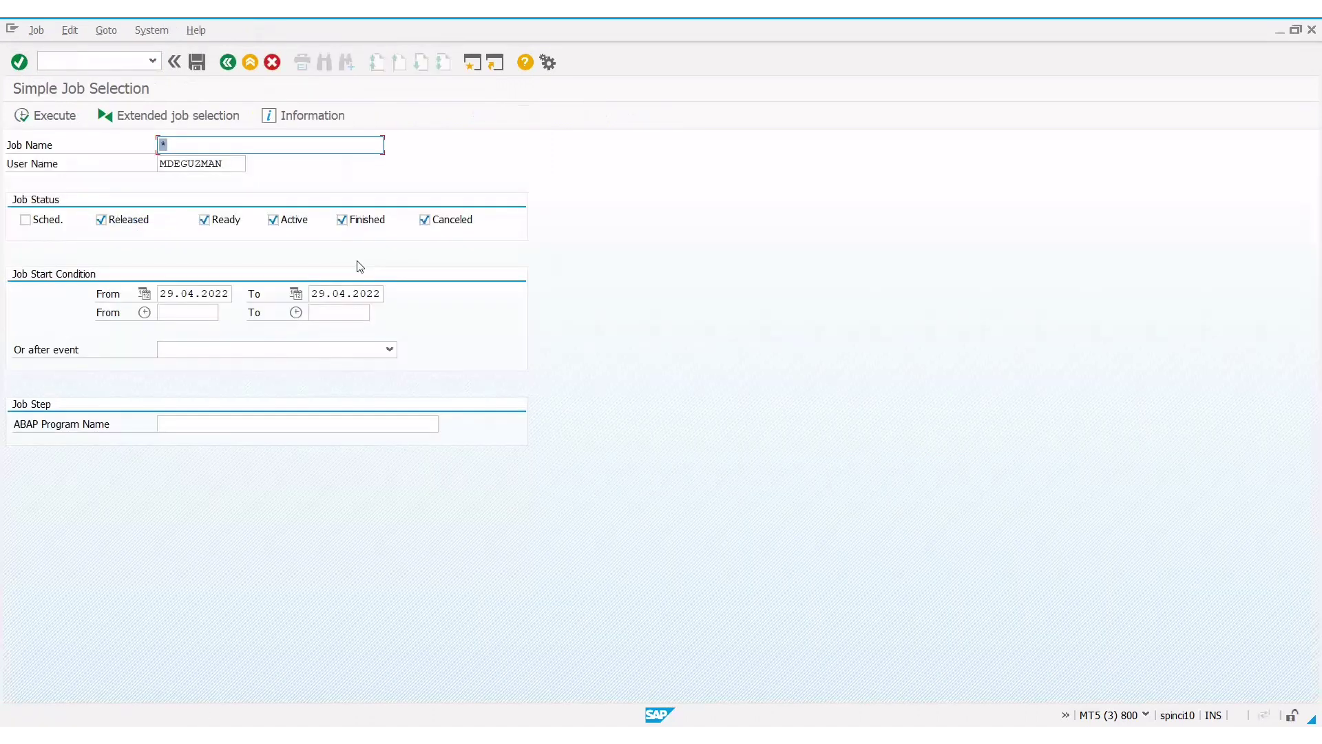
pyautogui.click(40, 115)
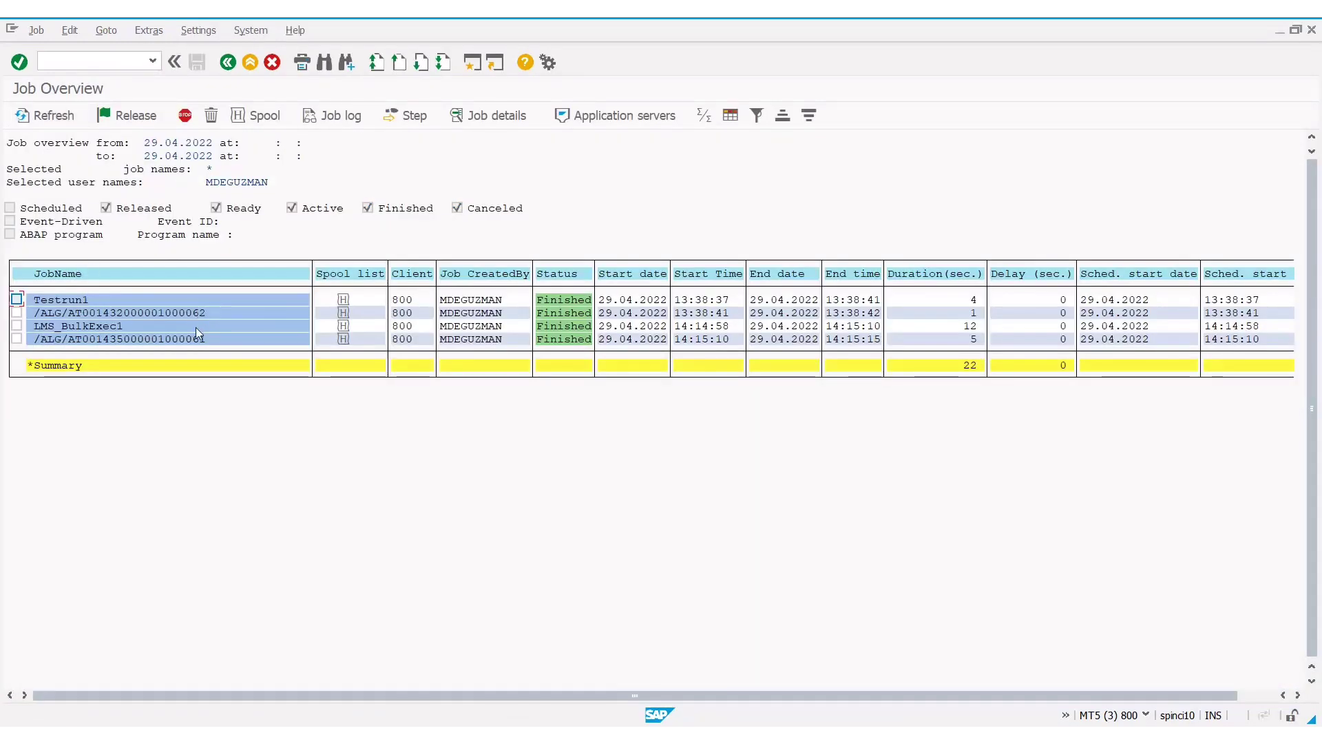
# - Display the contents of the spool request produced by the LMS_BulkExec1 job
pyautogui.click(41, 325)
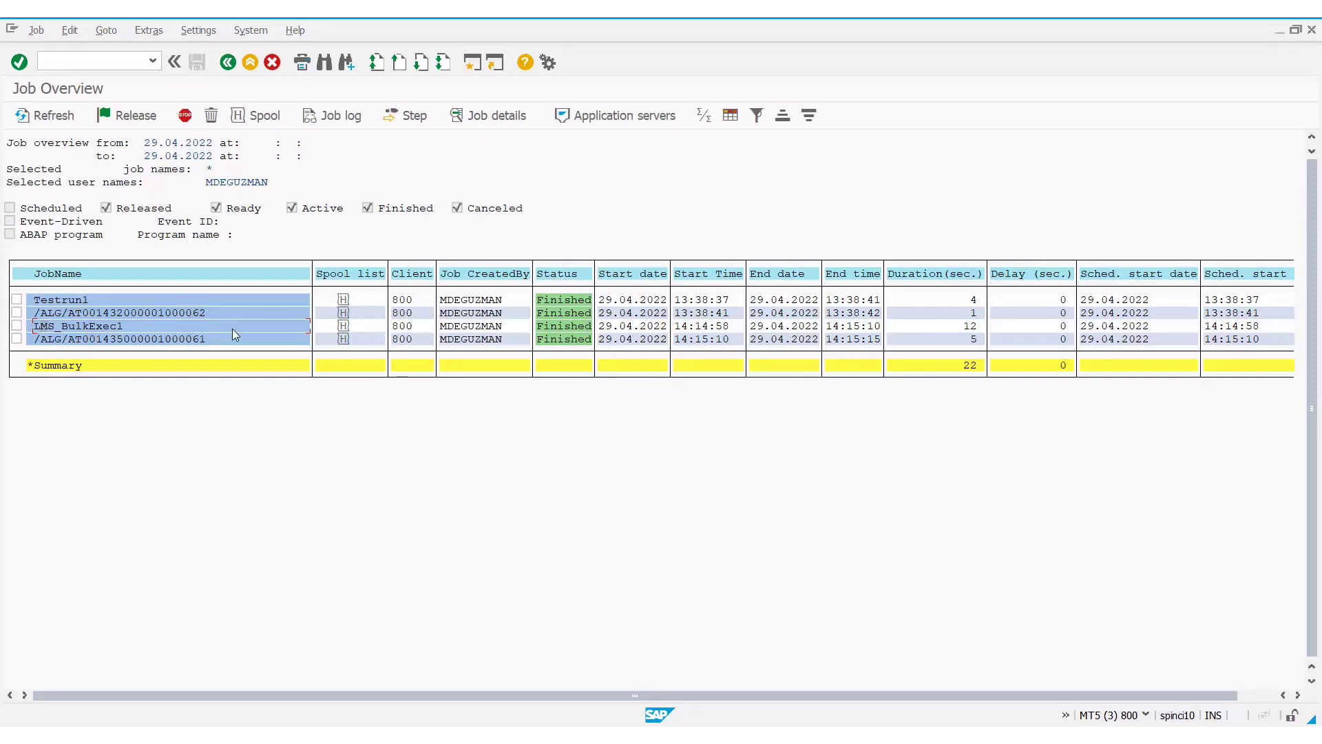
pyautogui.click(339, 327)
pyautogui.doubleClick(341, 323)
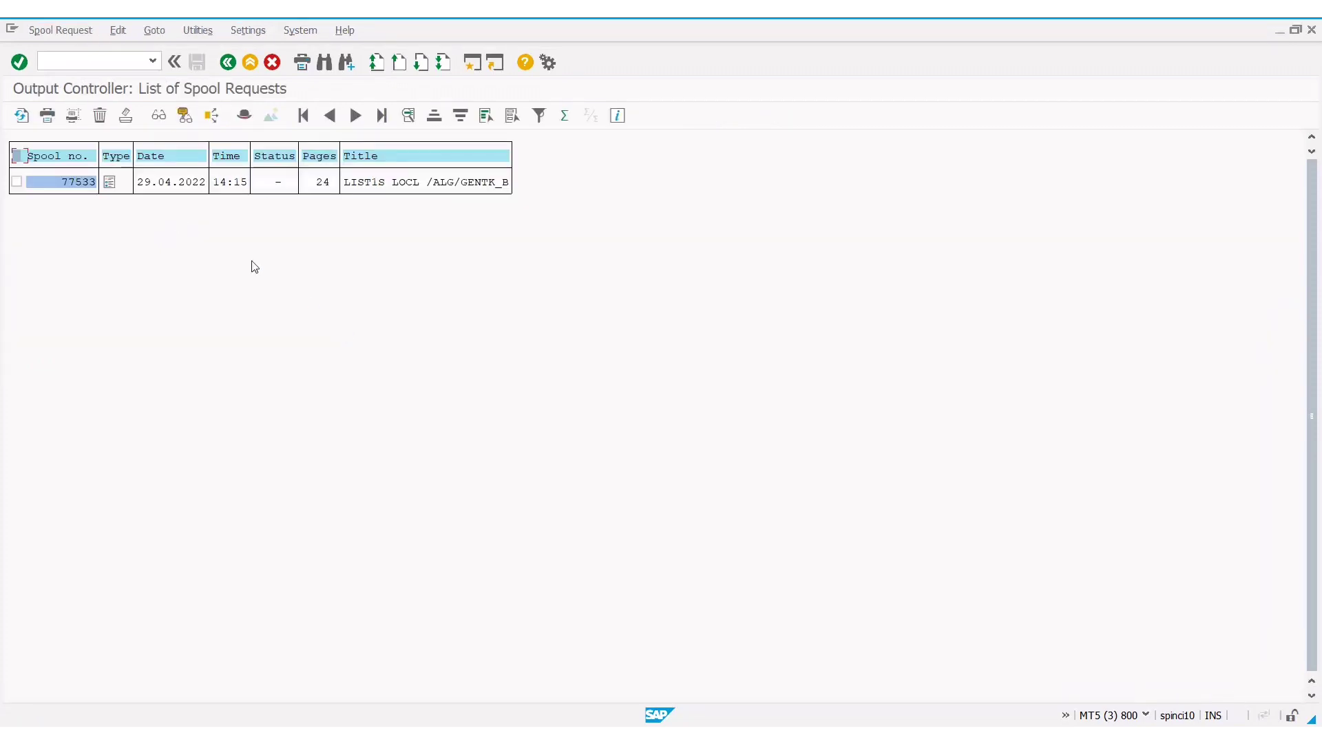
pyautogui.click(110, 182)
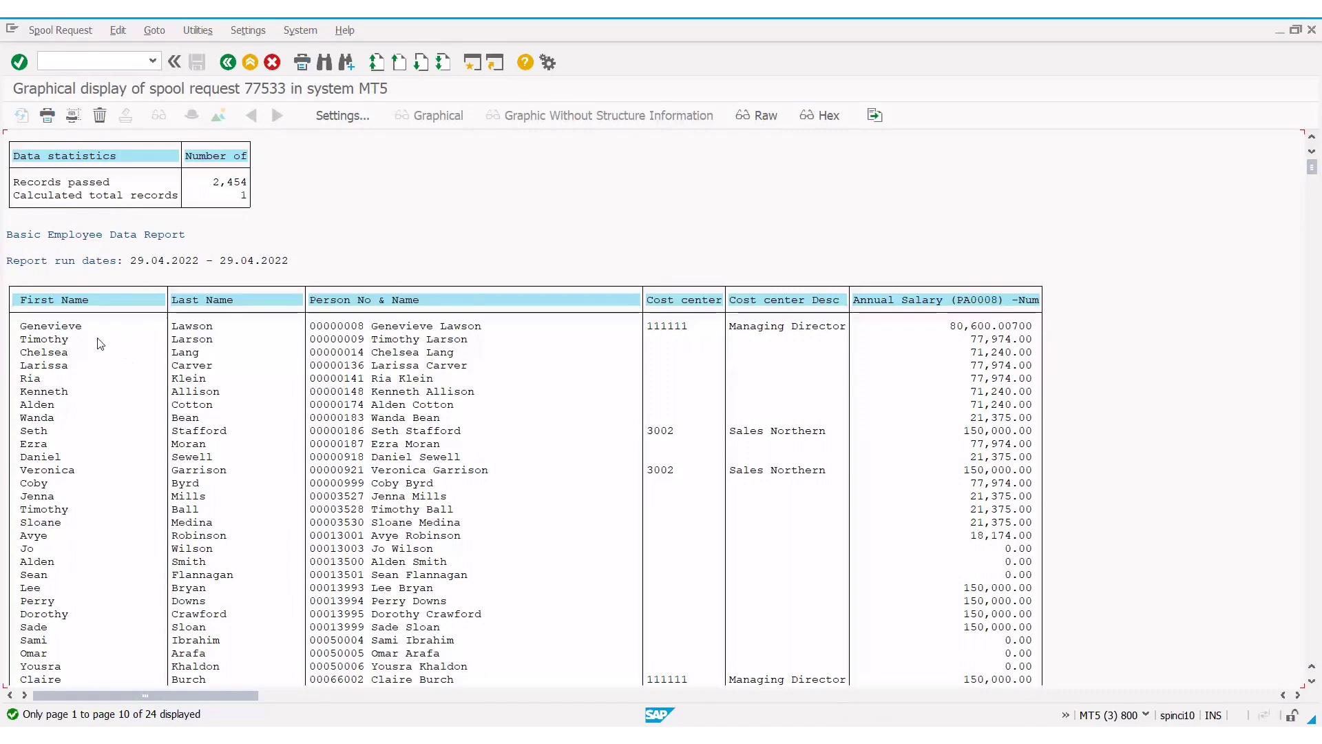
pyautogui.press('F3')
pyautogui.press('F3')
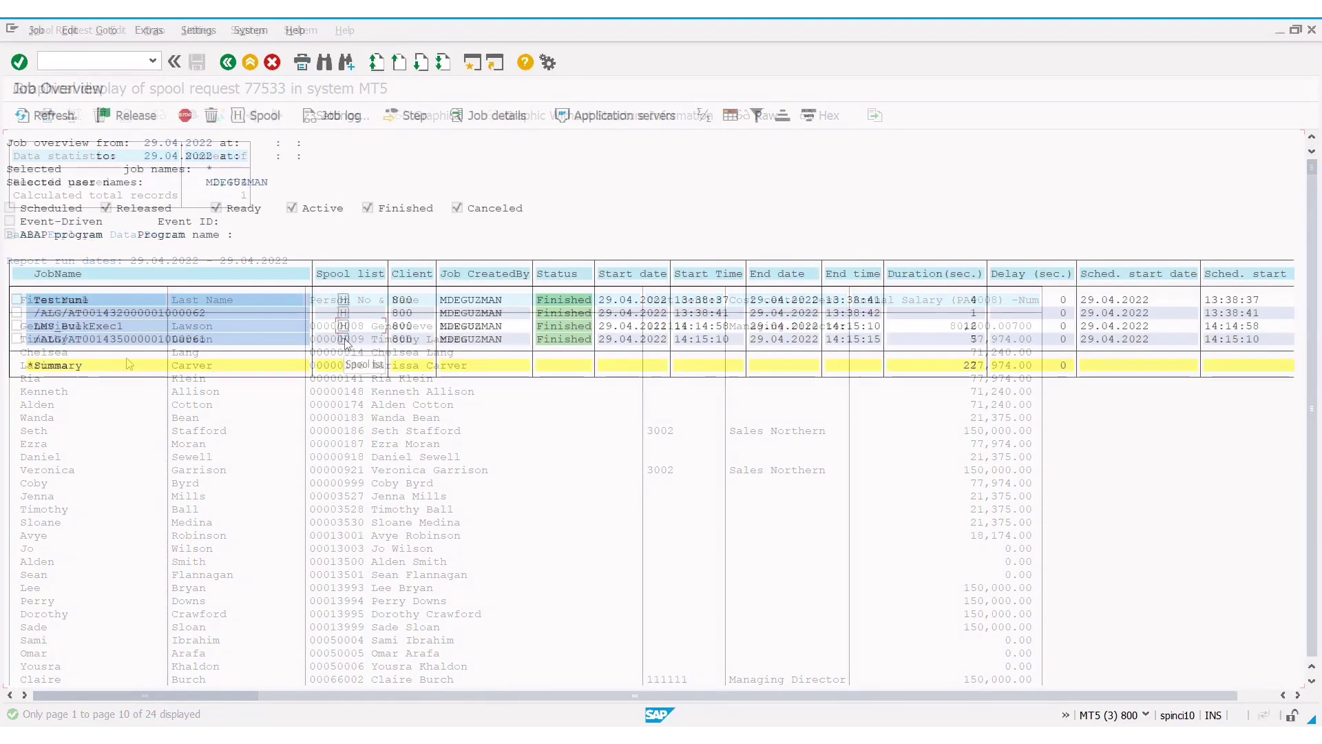
pyautogui.click(343, 338)
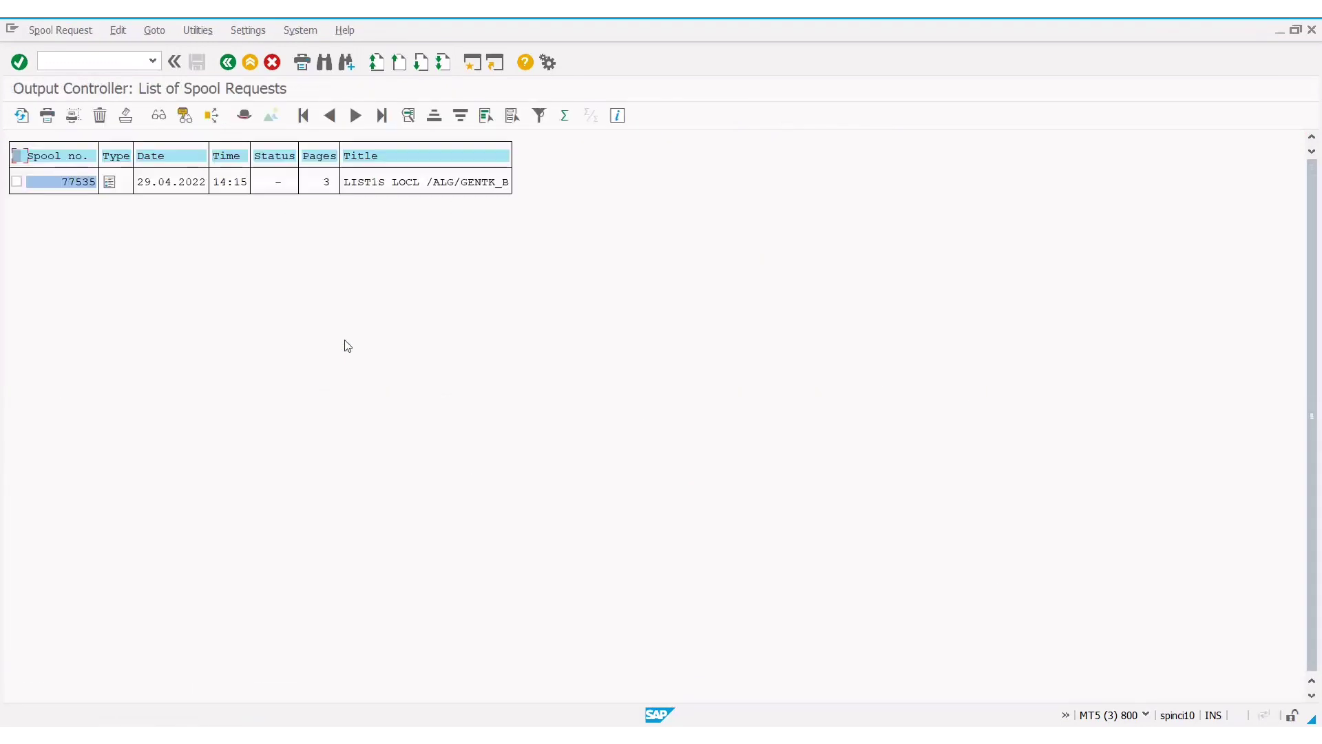
pyautogui.click(110, 183)
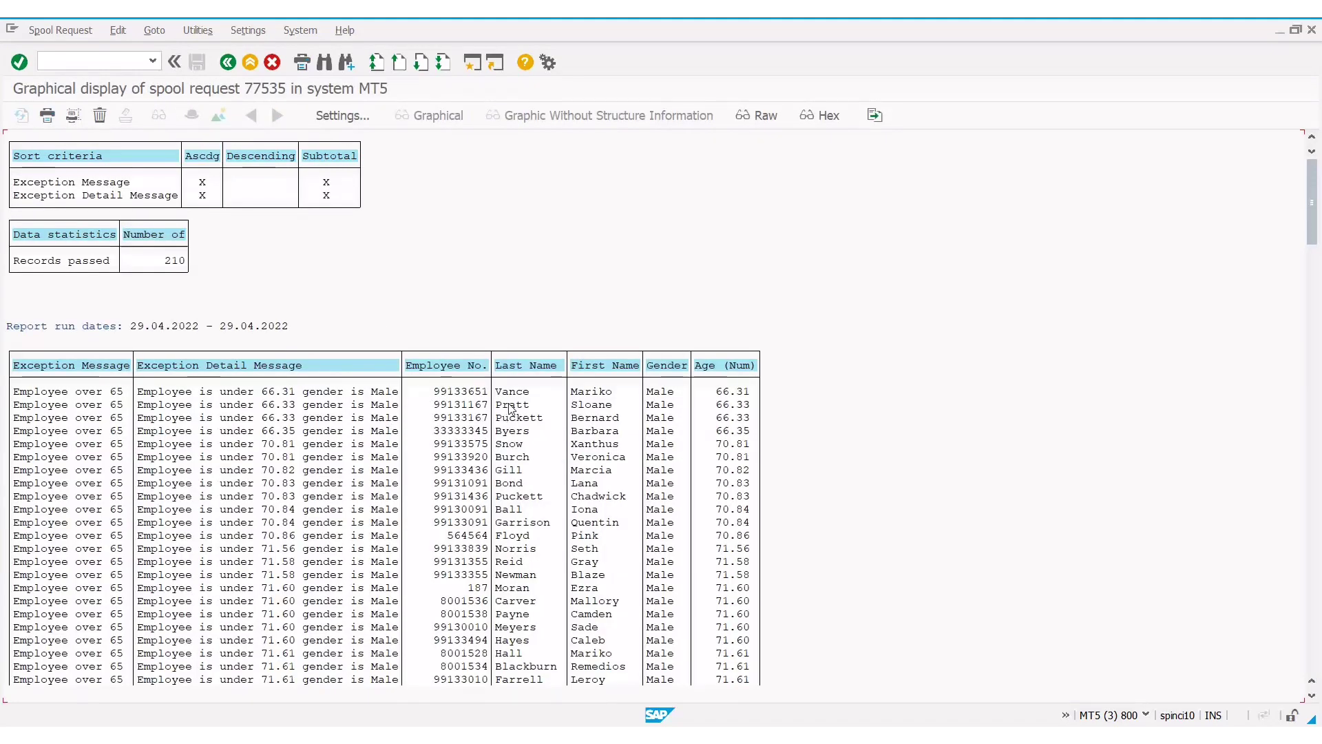
pyautogui.scroll(-1, 517, 411)
pyautogui.scroll(-5, 518, 411)
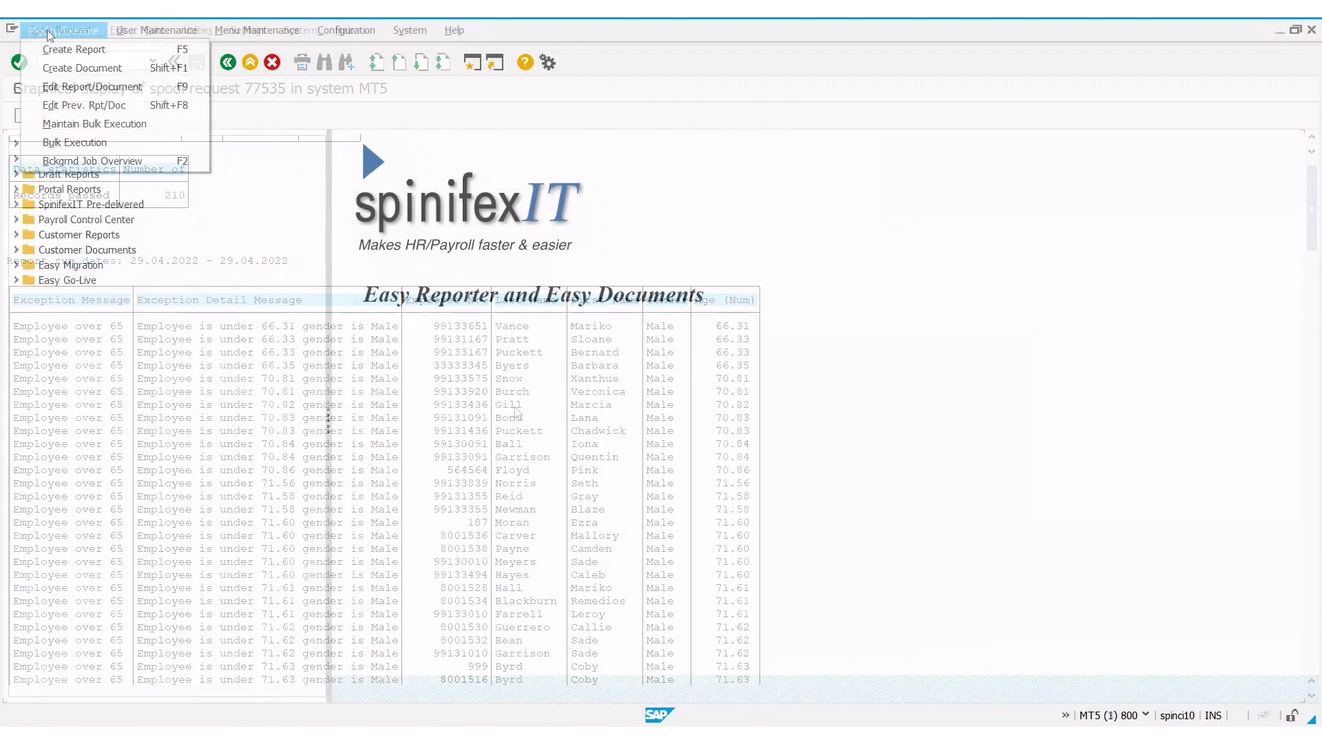
# - Reopen Bulk Execution and select LMS_Bulk Execution as the scenario for another run
pyautogui.click(65, 144)
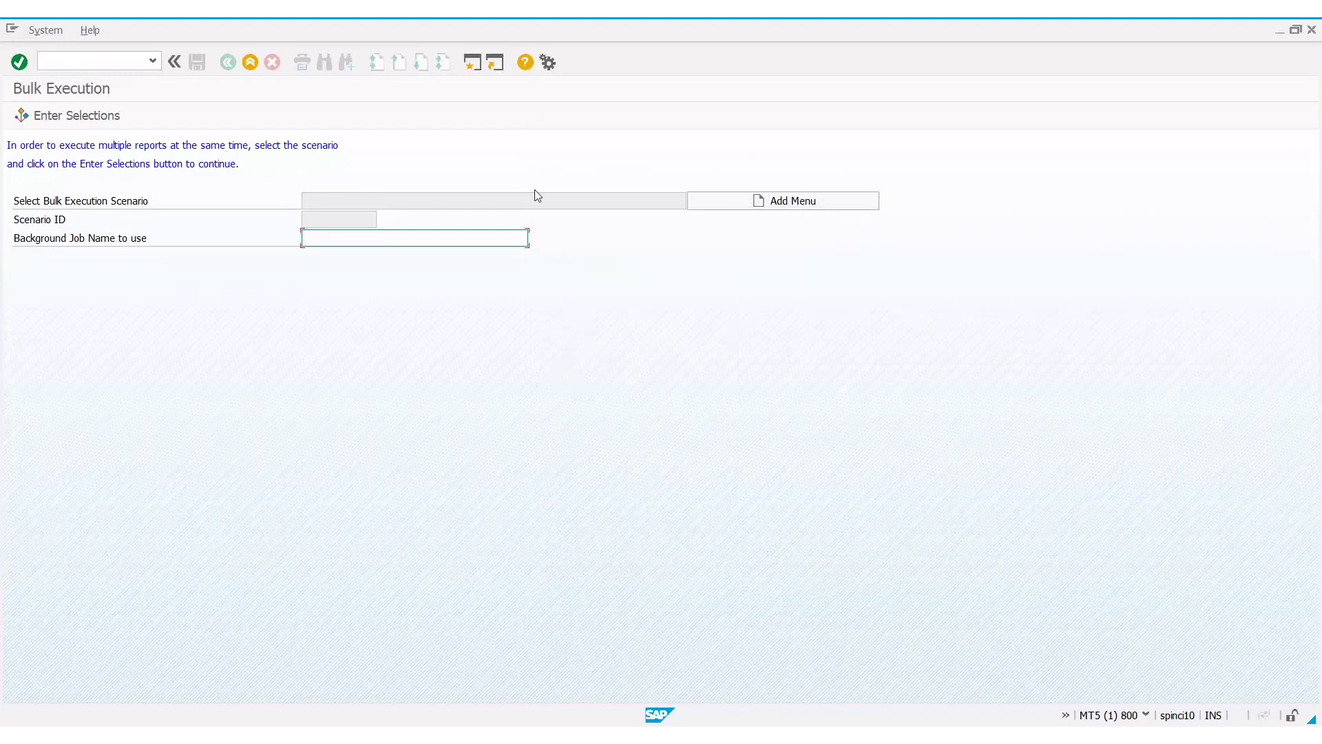
pyautogui.click(818, 203)
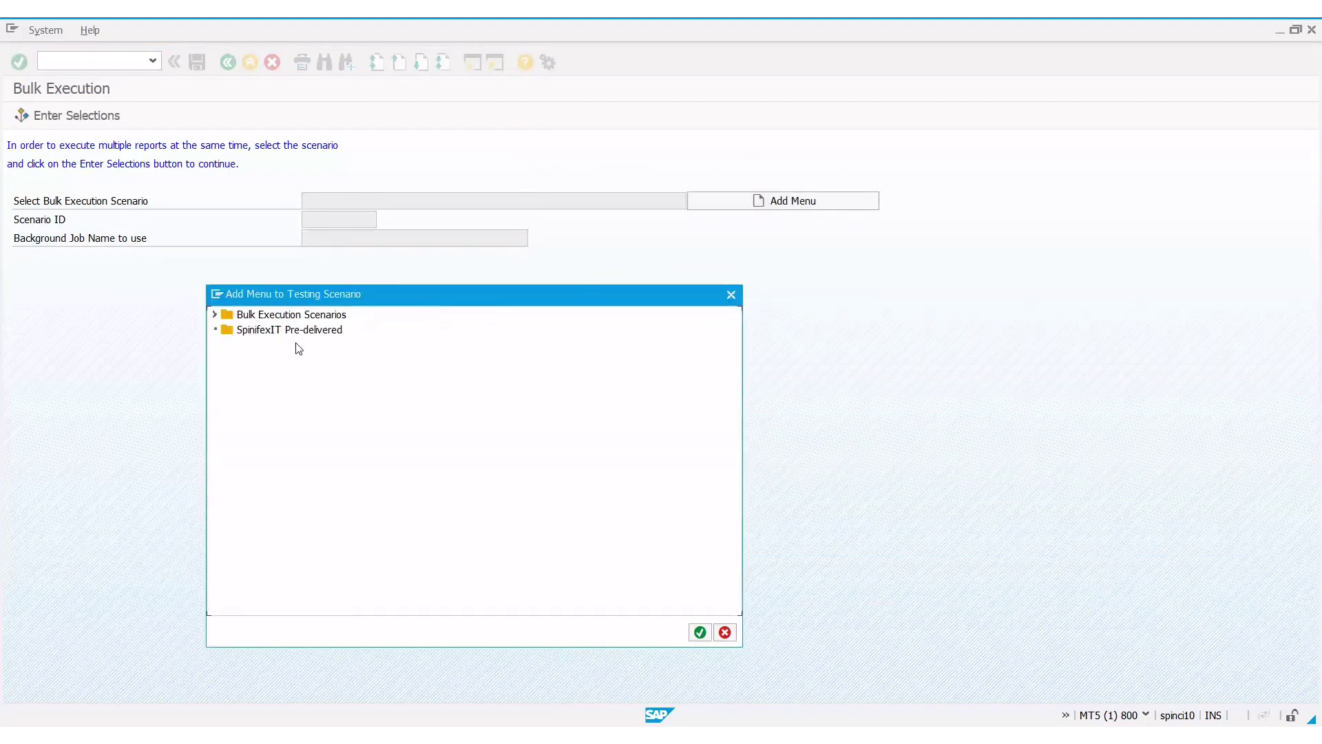
pyautogui.click(215, 314)
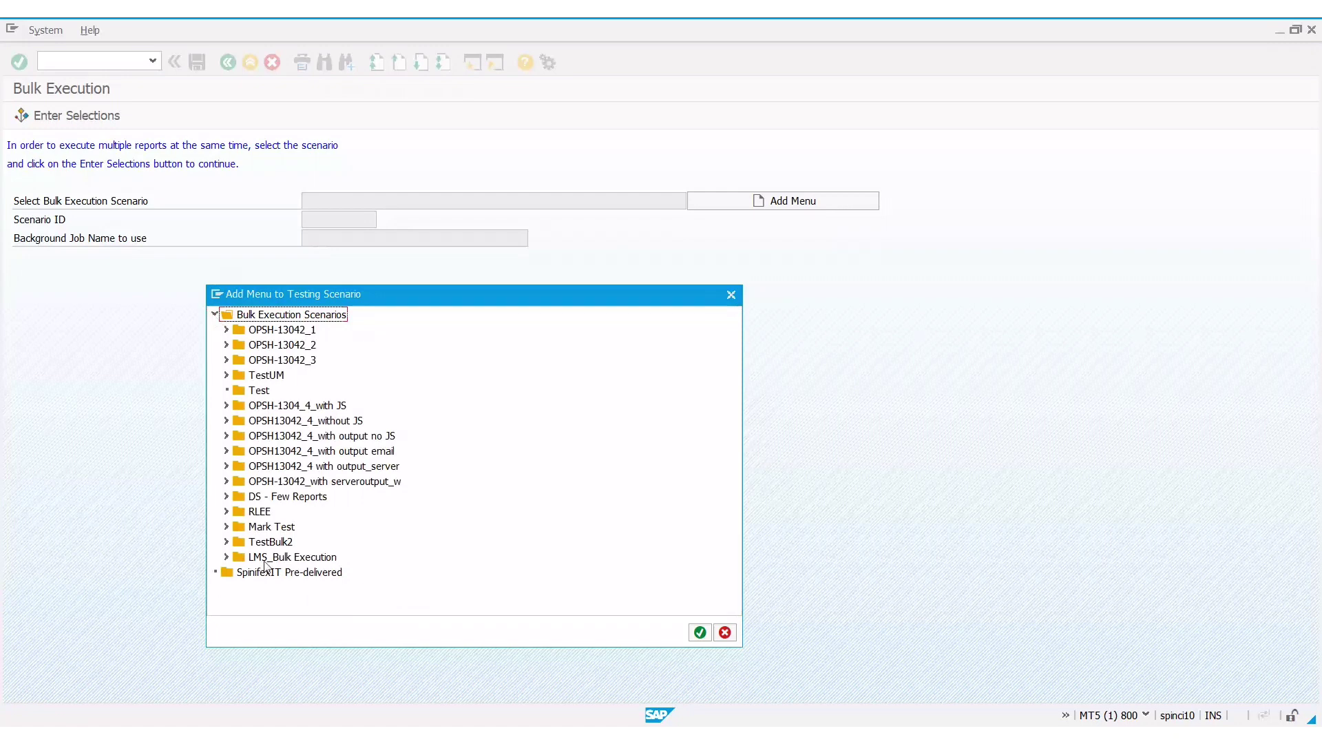
pyautogui.doubleClick(301, 558)
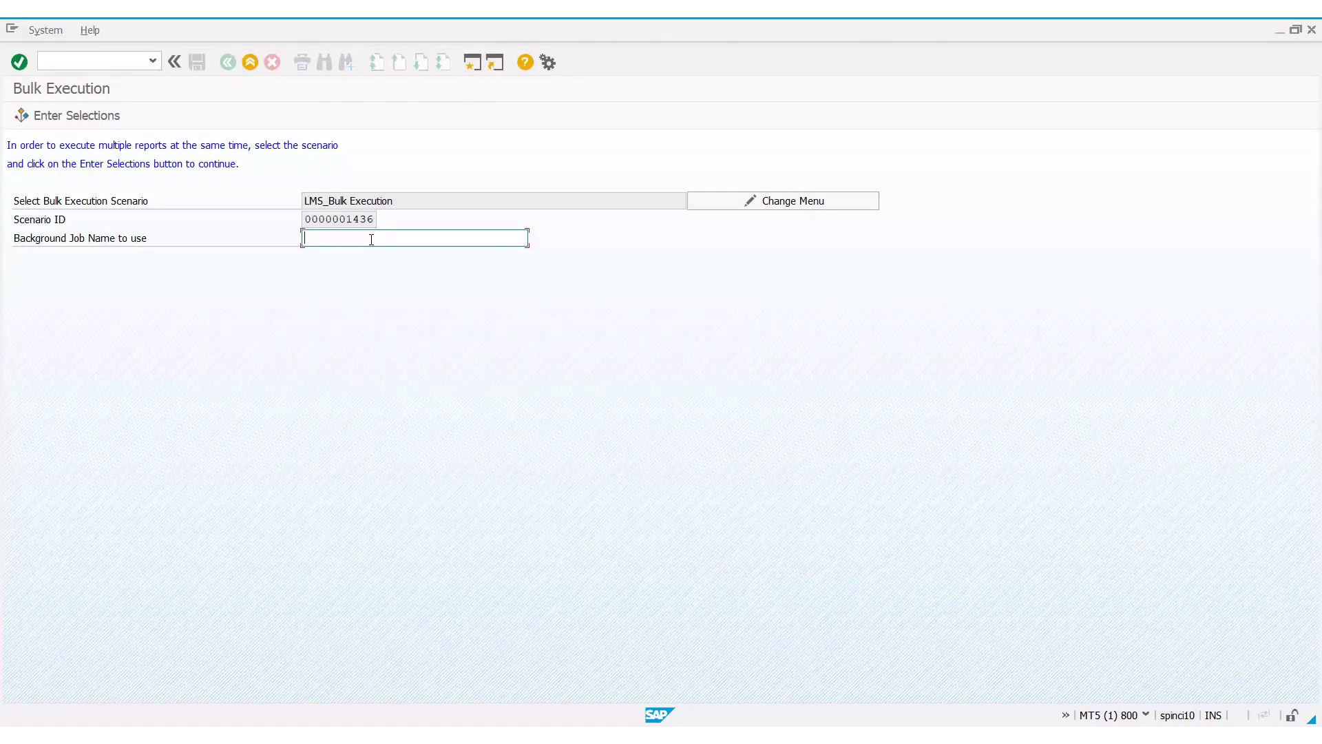
# - Set the background job name to LMS_BETest1 and execute immediately in the background, using date and employee selections from the individual report variants
pyautogui.write('L')
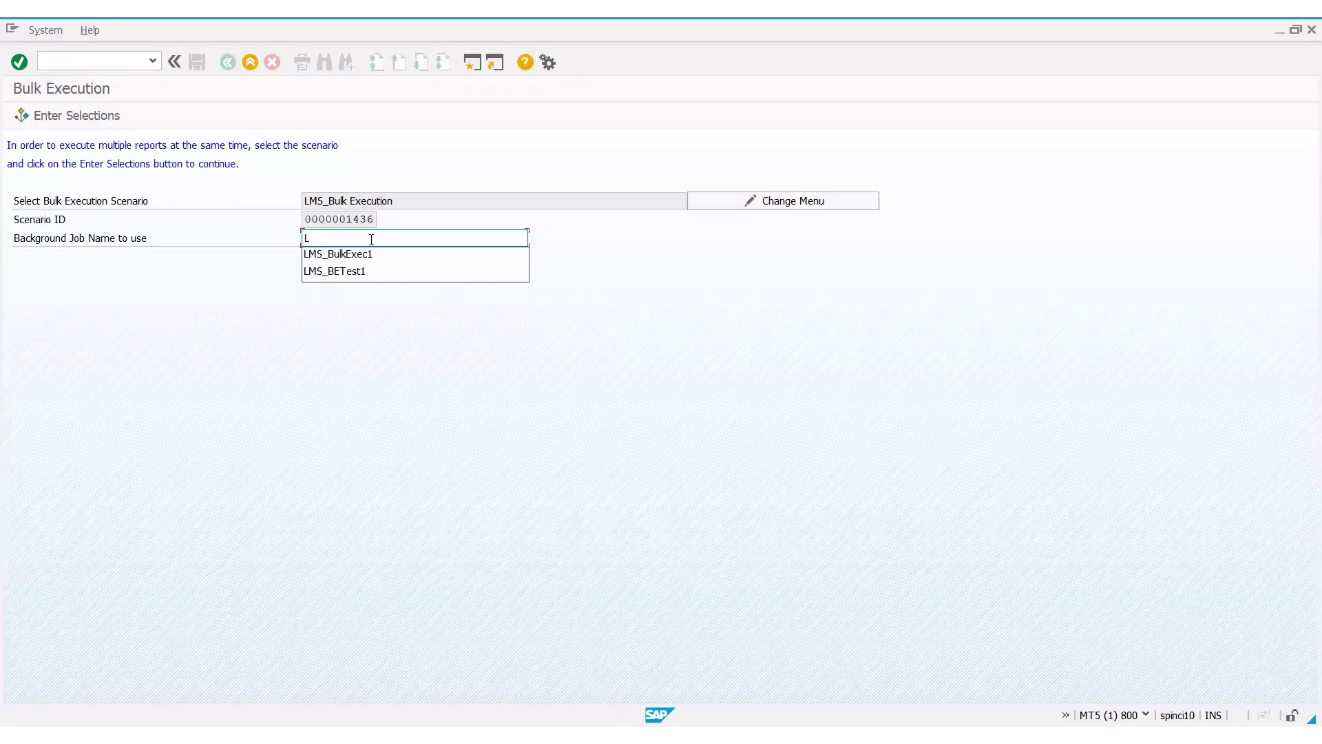
pyautogui.click(397, 276)
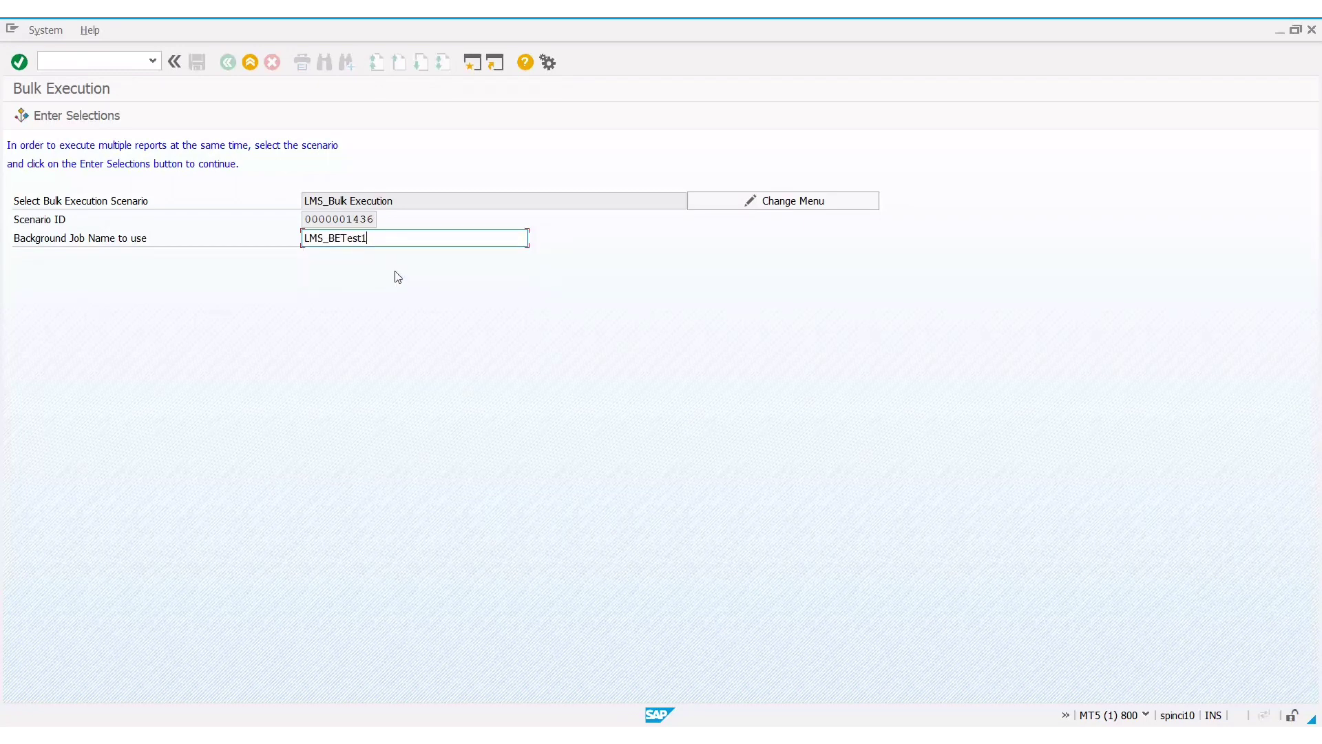
pyautogui.click(68, 116)
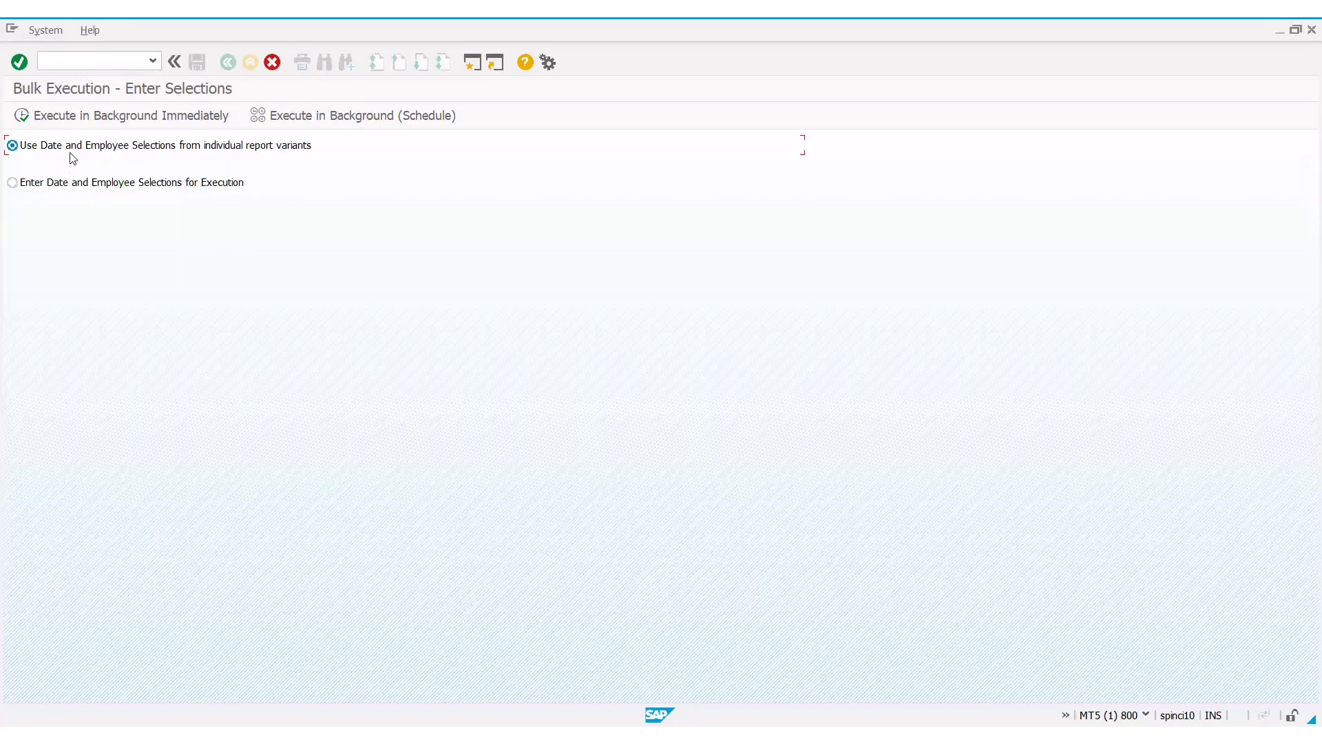
pyautogui.click(95, 117)
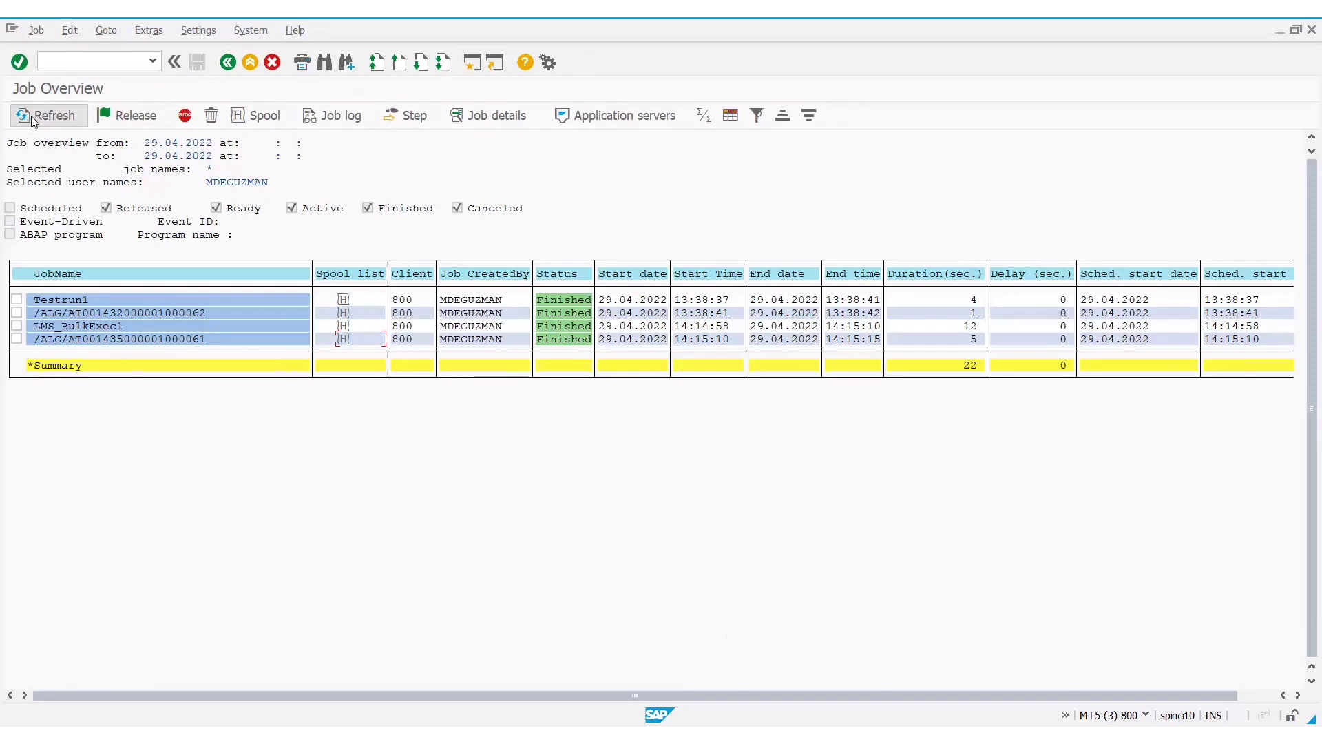
# - Refresh the job overview and open the spool list of the LMS_BETest1 job
pyautogui.click(32, 119)
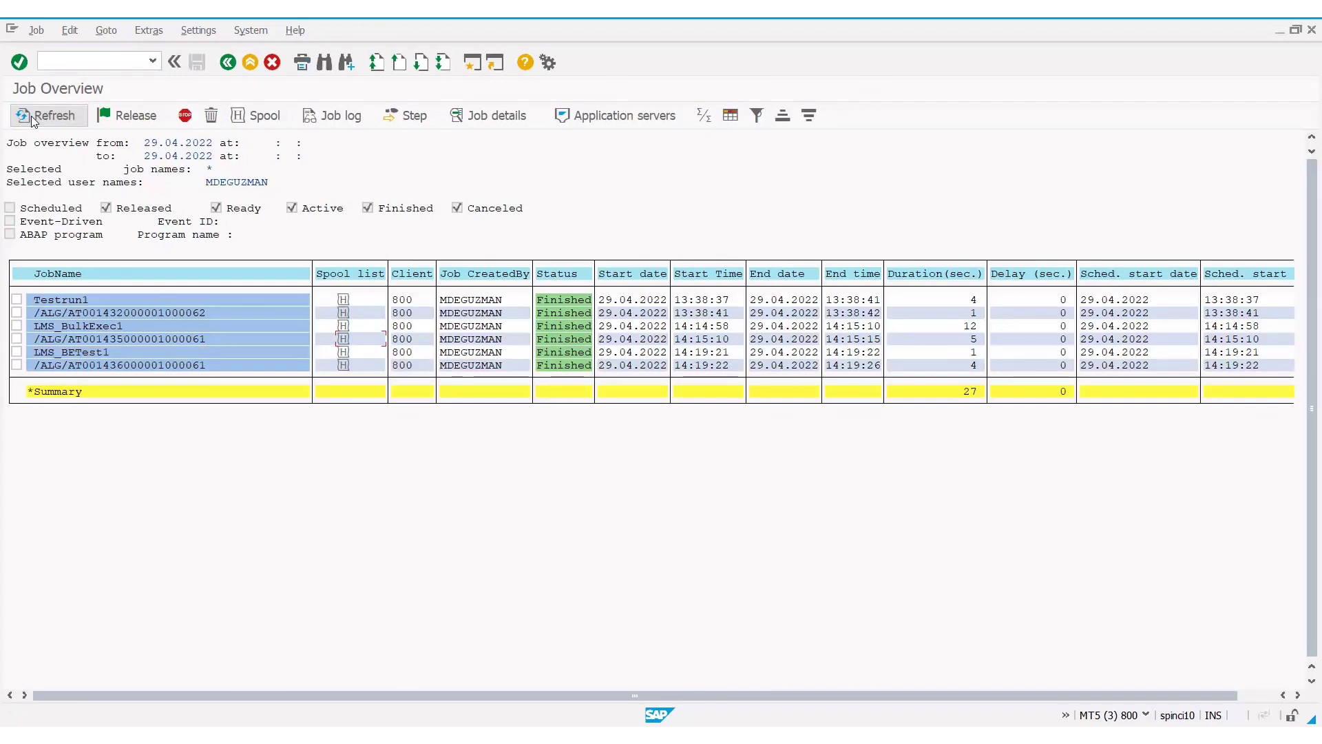
pyautogui.click(342, 353)
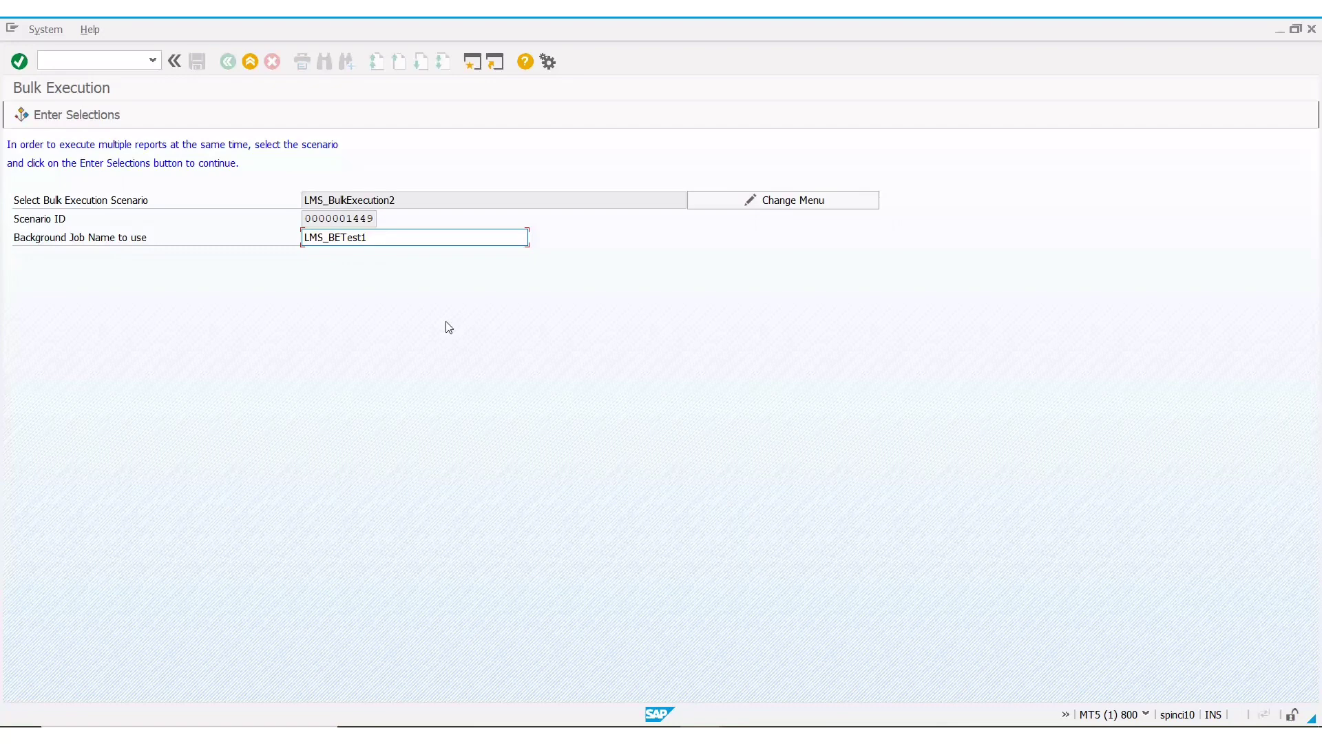
# - Choose to enter date and employee selections for execution, using today as the report data period and payroll area QM as the employee selection
pyautogui.click(54, 113)
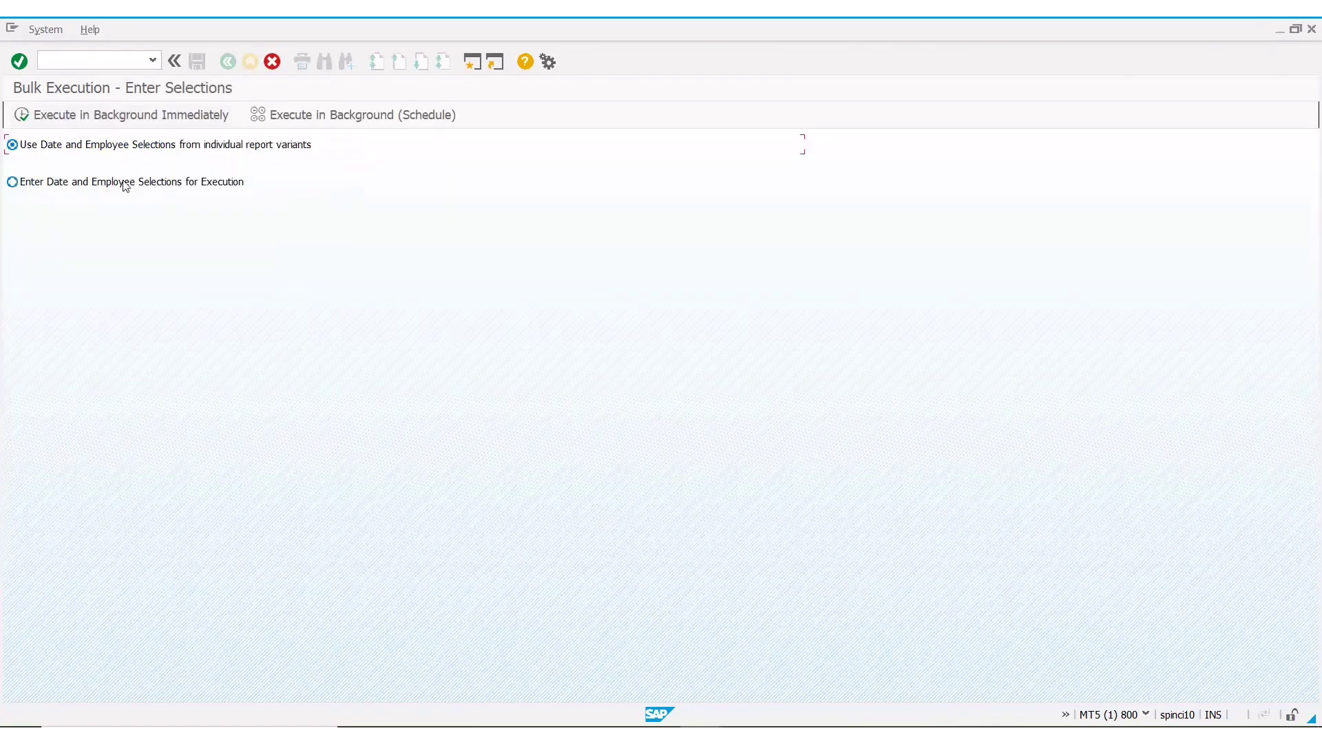
pyautogui.click(126, 182)
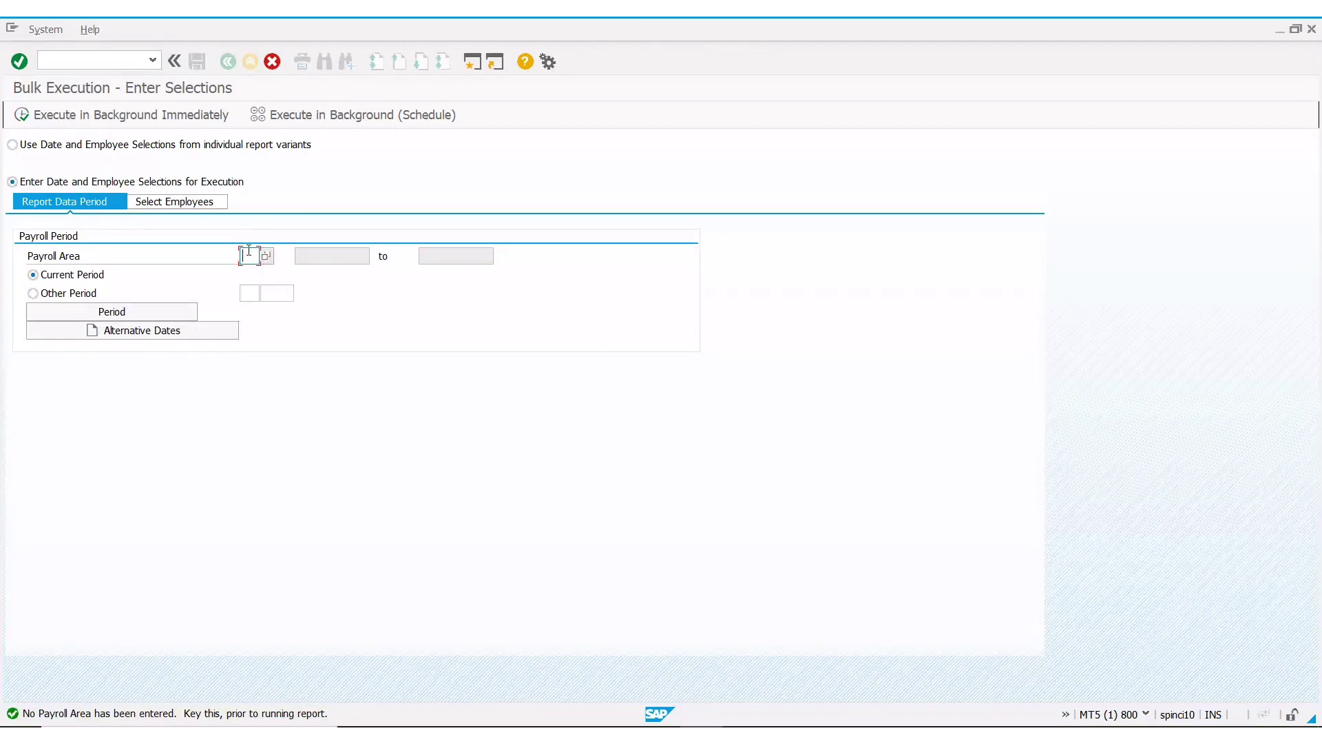
pyautogui.write('QM')
pyautogui.click(110, 310)
pyautogui.click(181, 204)
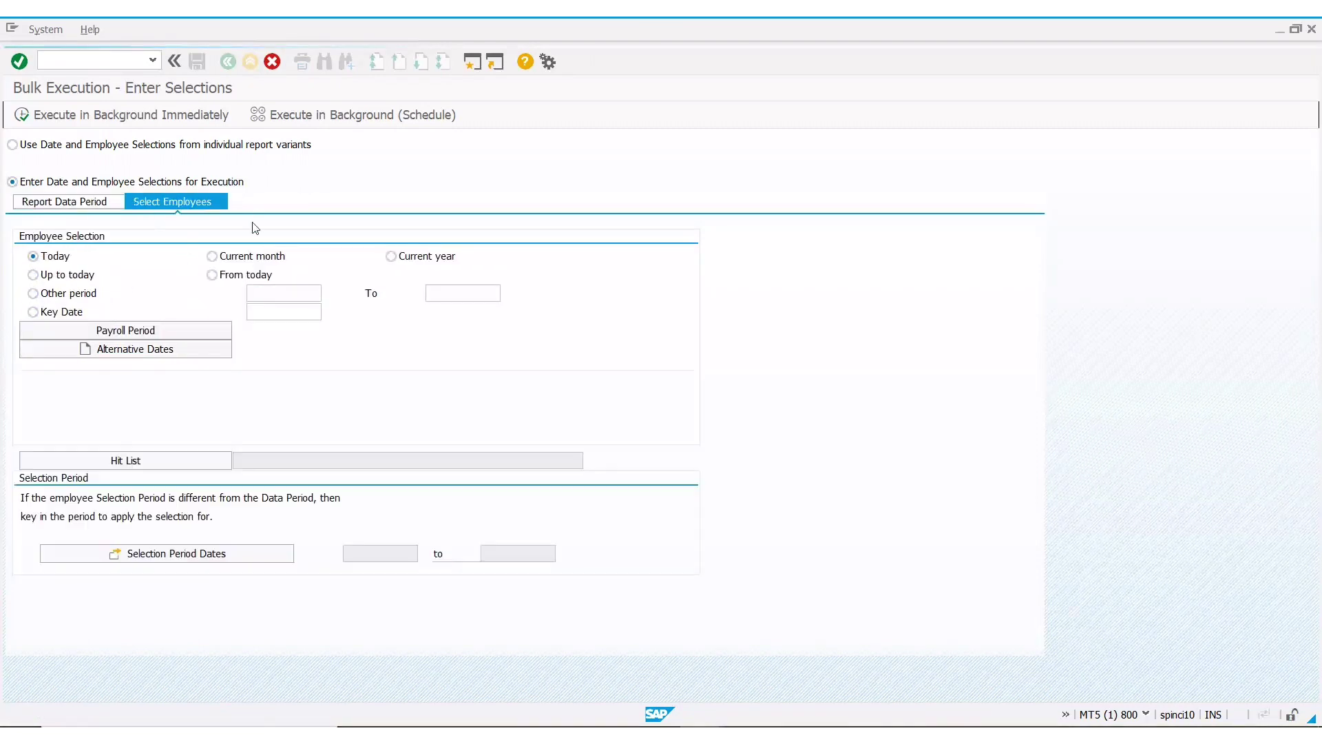
pyautogui.write('QM')
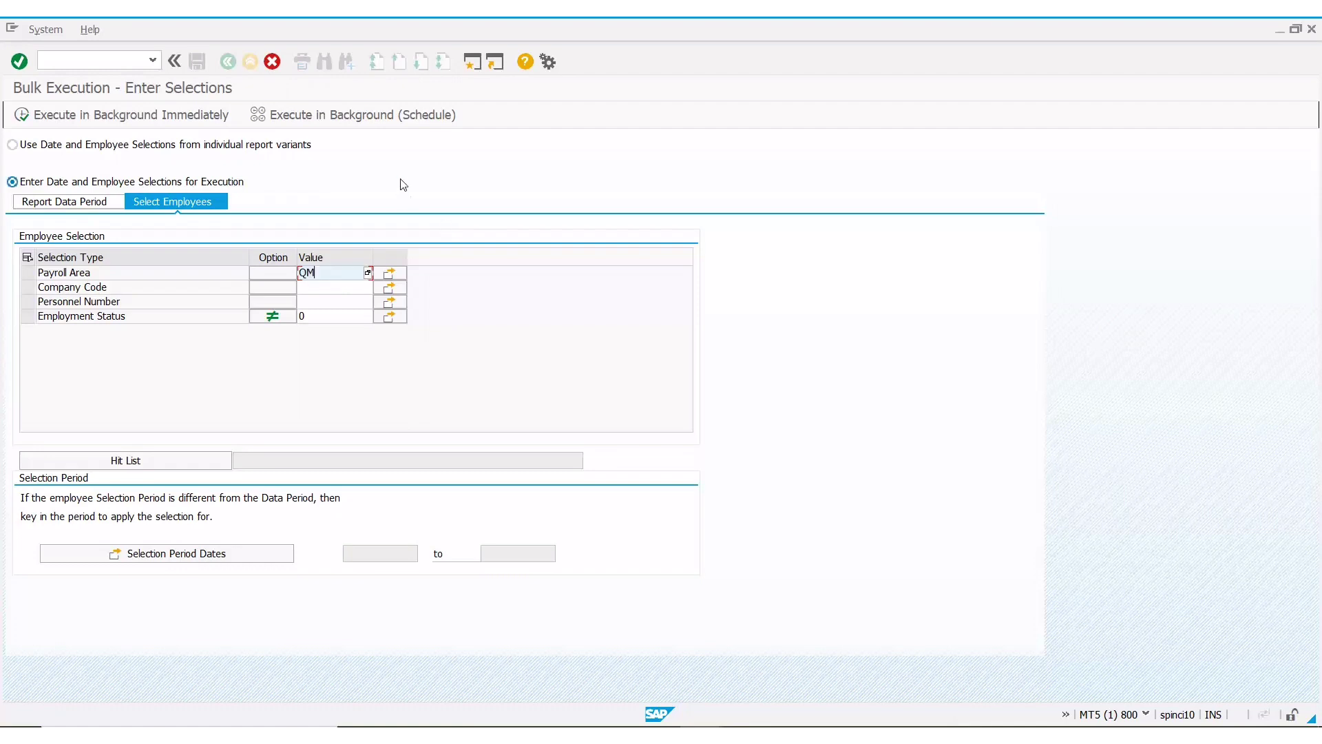
# - Schedule the bulk execution as background job LMS_BETest1, keeping the proposed job and program details and choosing to define a start date and time
pyautogui.click(377, 118)
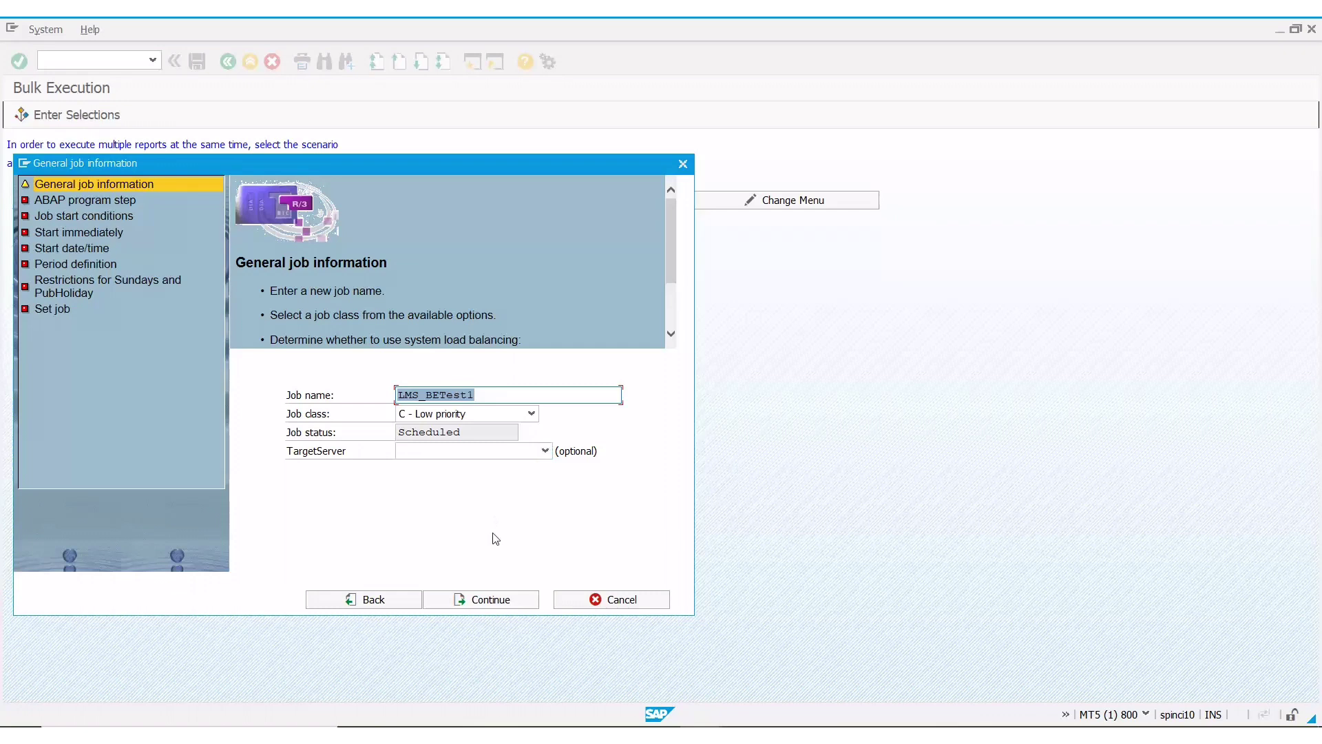
pyautogui.click(495, 601)
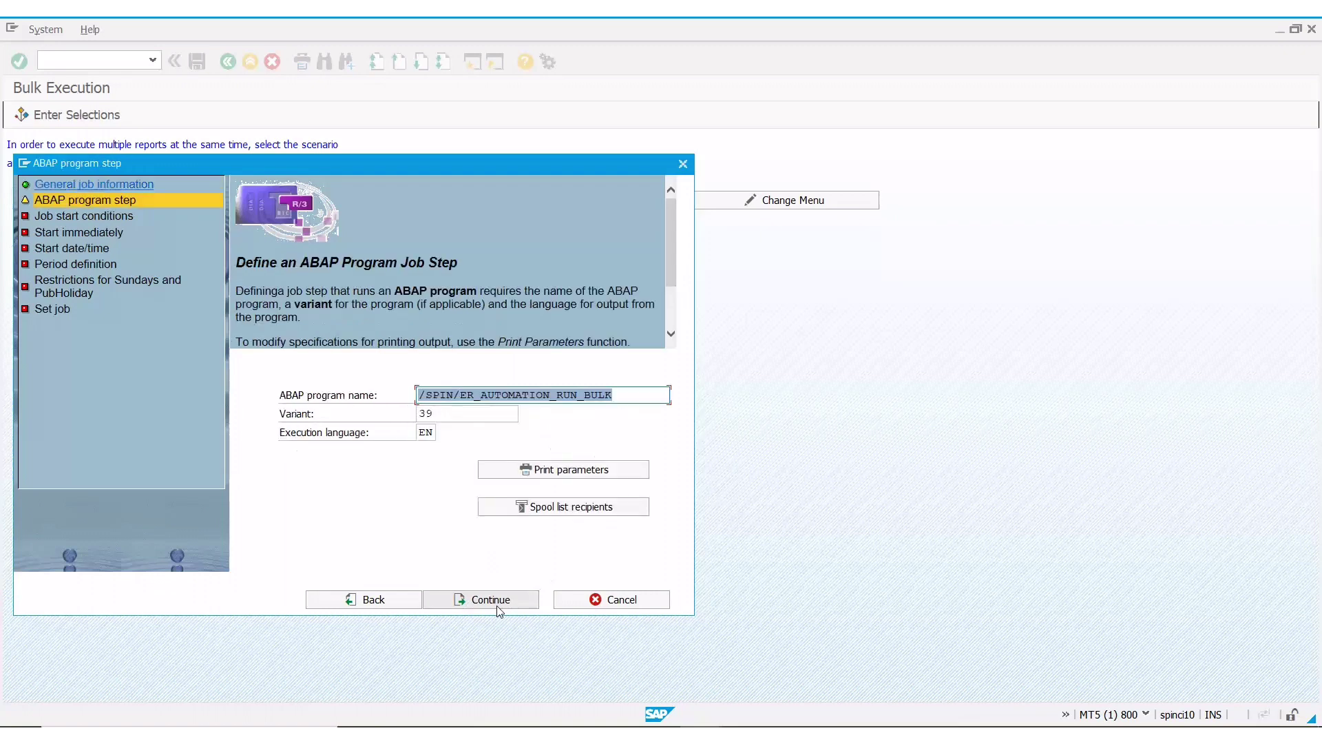
pyautogui.click(485, 598)
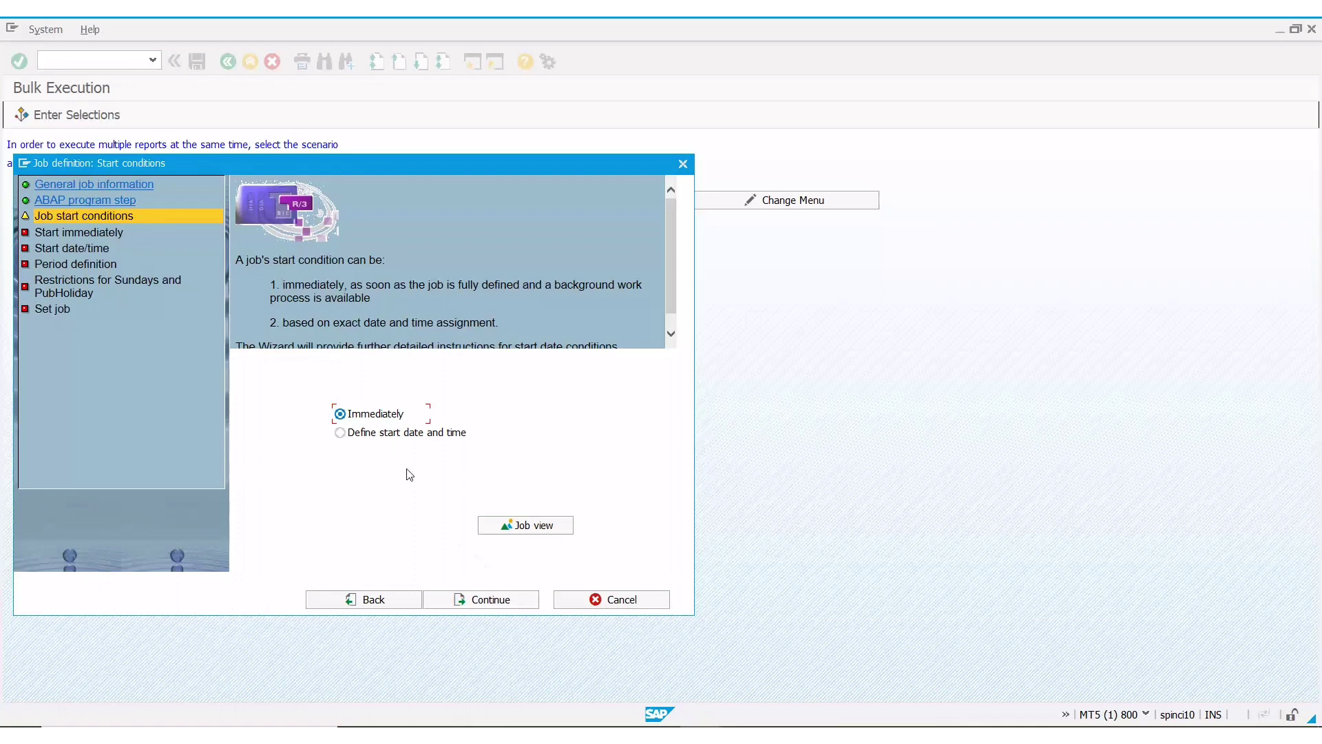
pyautogui.click(390, 434)
pyautogui.click(472, 596)
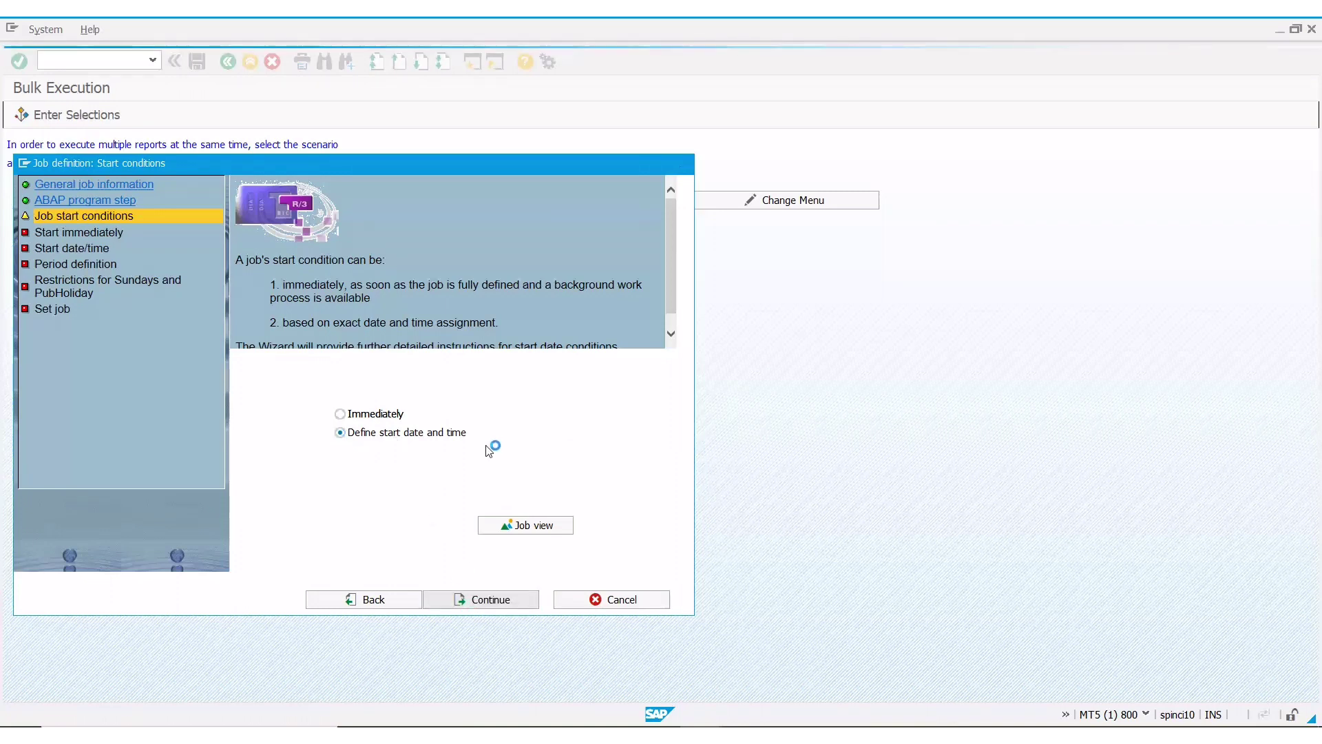
# - Set the job's scheduled start to 29.04.2022 at 17:40:15 and complete the scheduling wizard
pyautogui.click(536, 413)
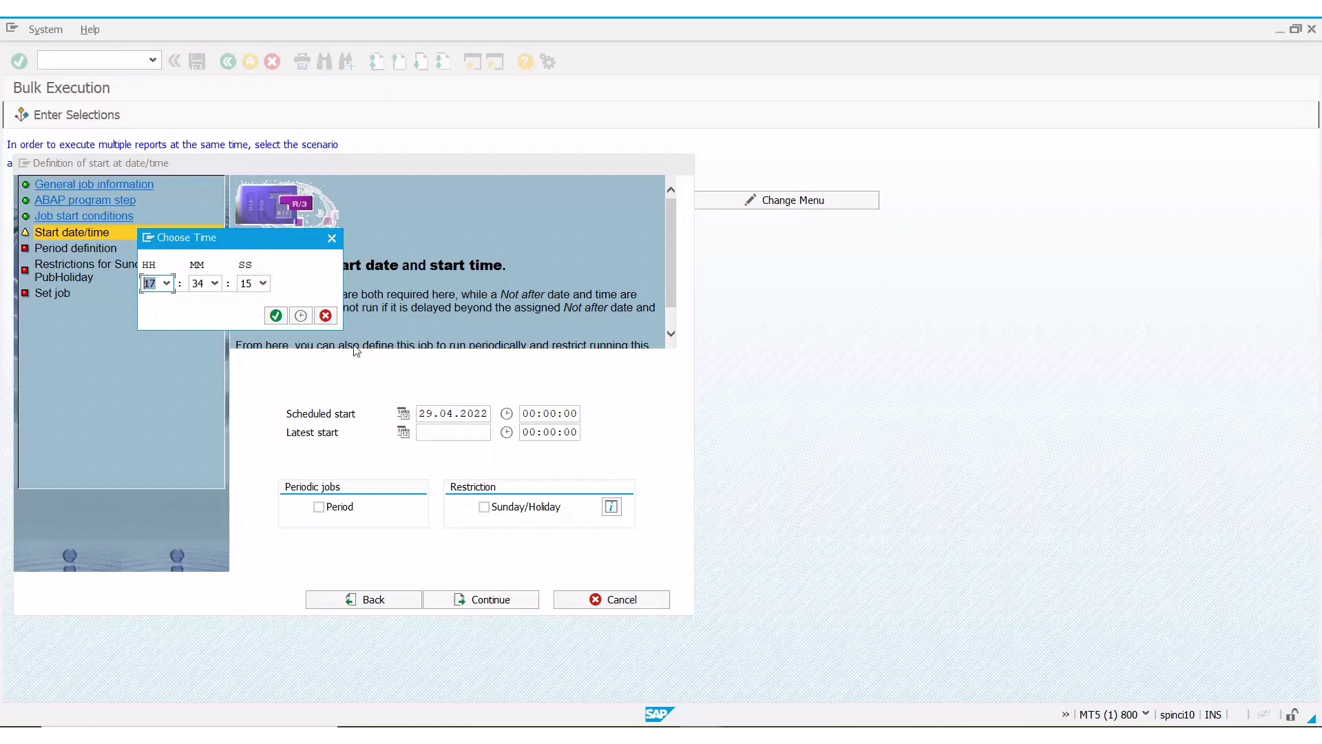
pyautogui.click(215, 283)
pyautogui.click(197, 403)
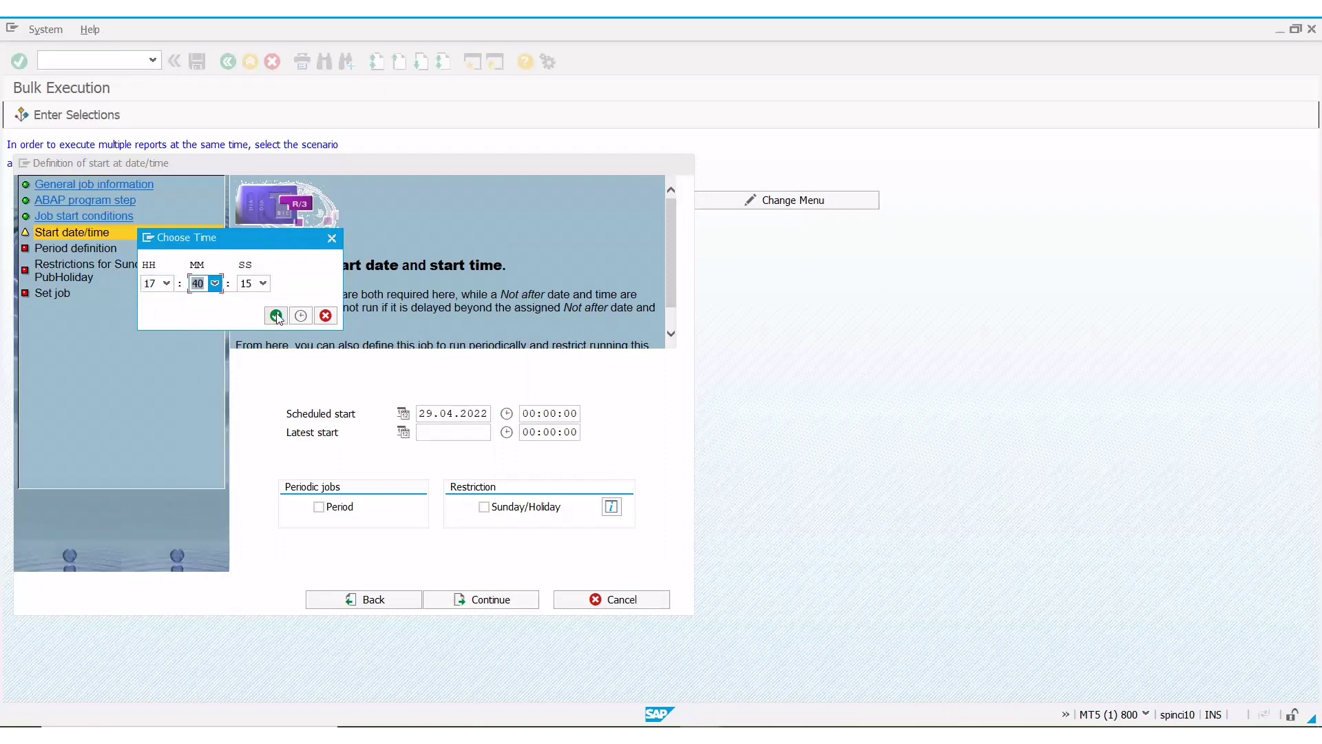
pyautogui.click(276, 316)
pyautogui.click(500, 607)
pyautogui.click(500, 607)
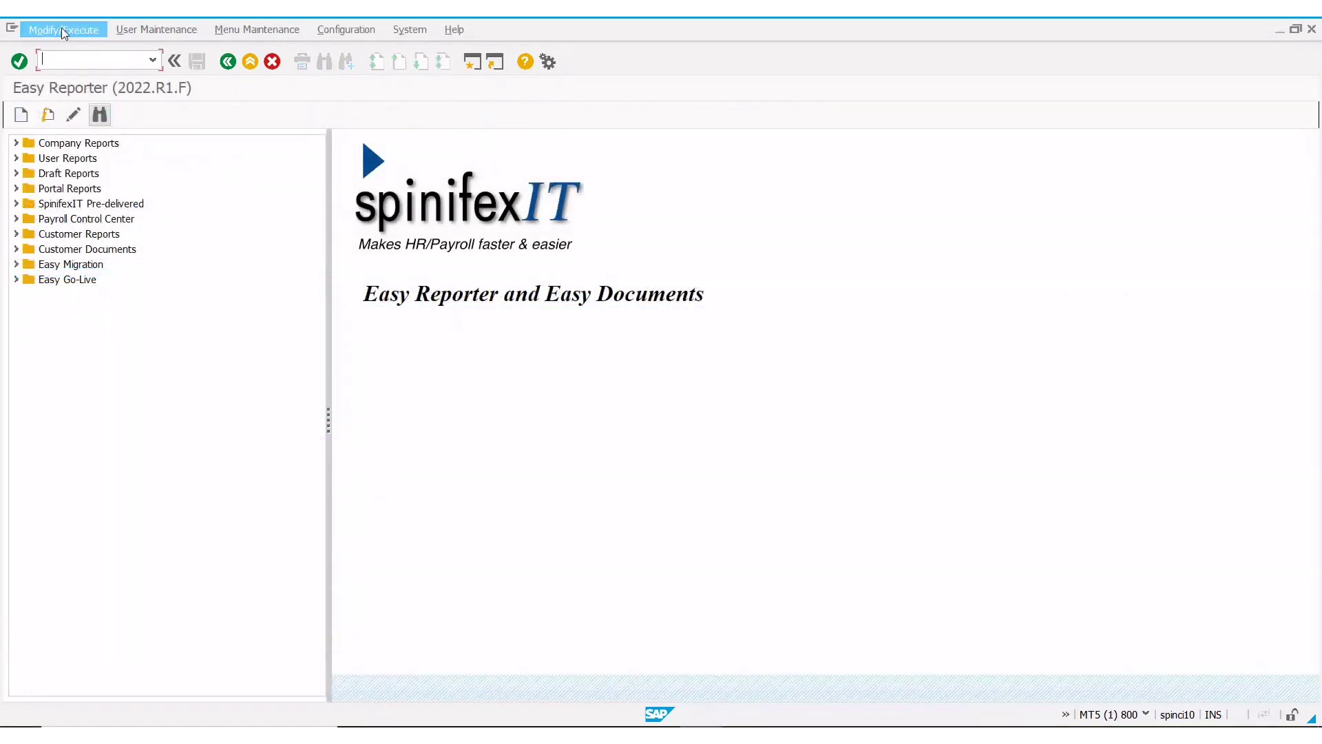
# - Open the background job overview and filter it to the BULK RUN run type
pyautogui.click(61, 28)
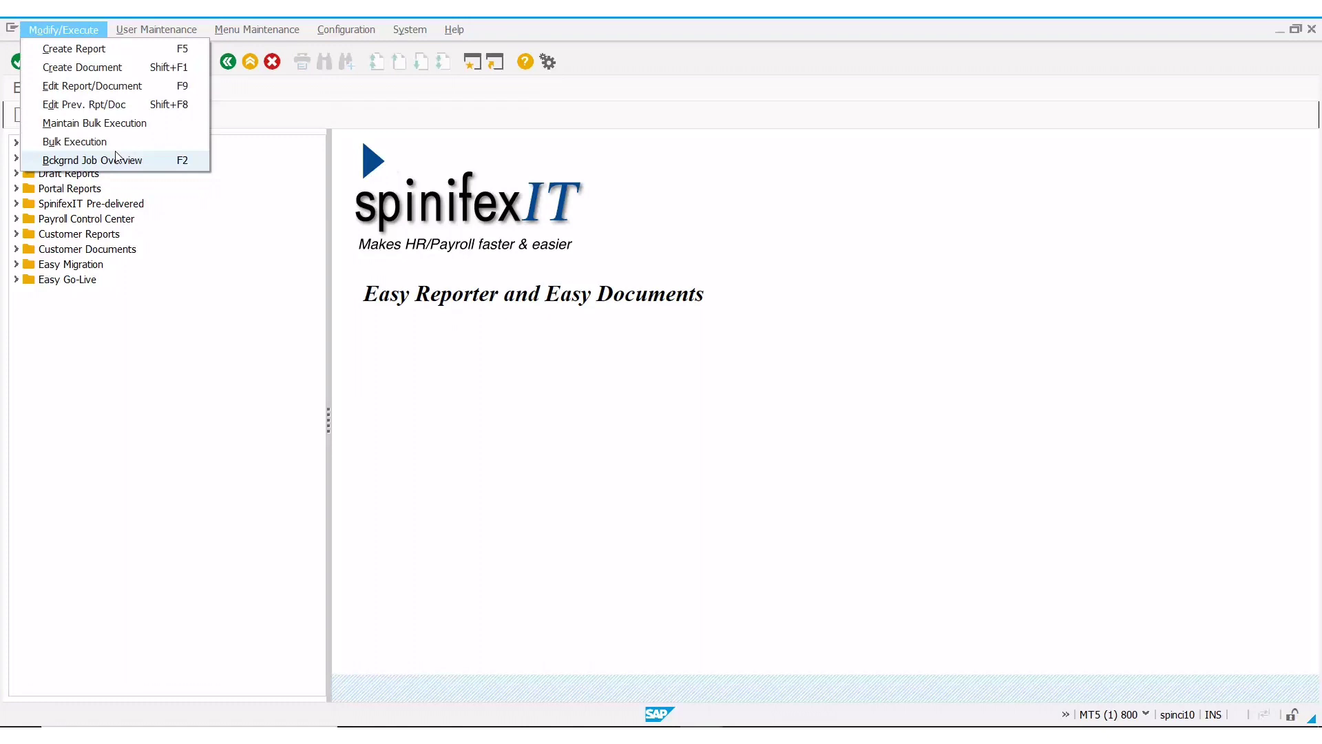
pyautogui.click(118, 161)
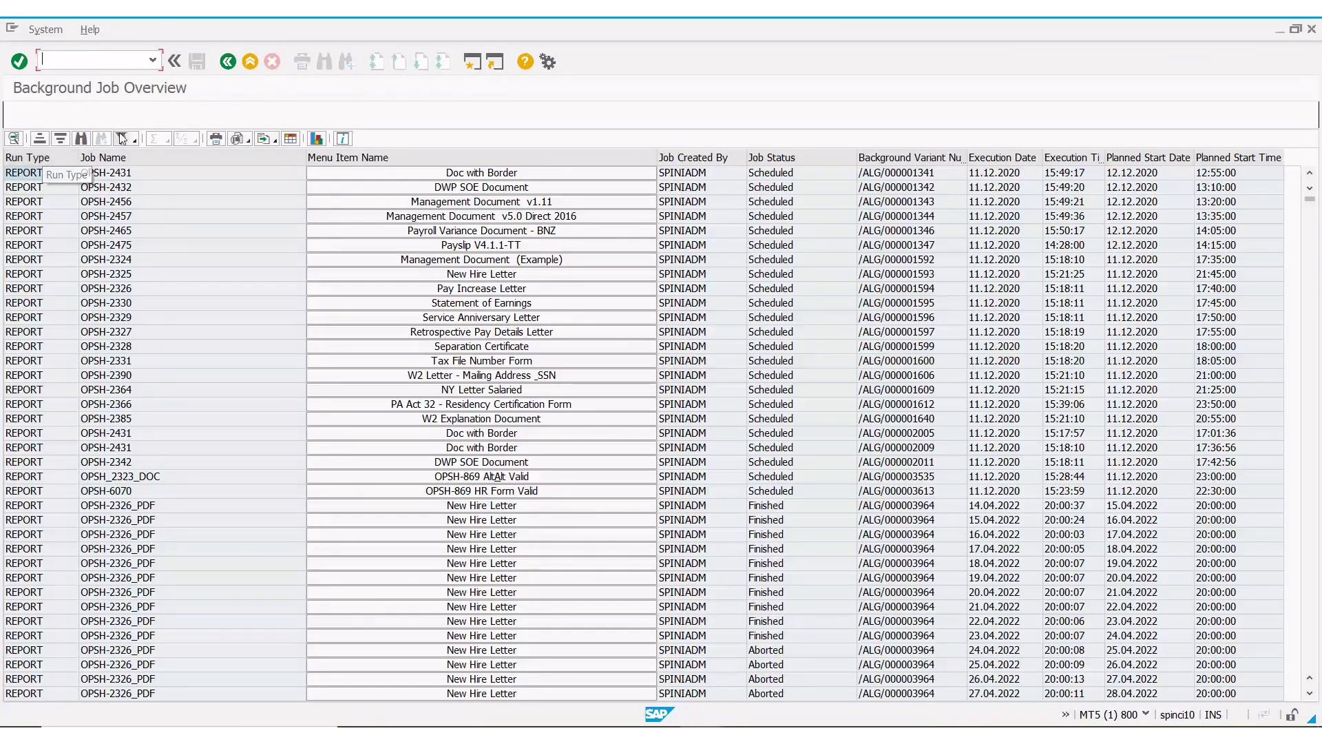
pyautogui.click(122, 138)
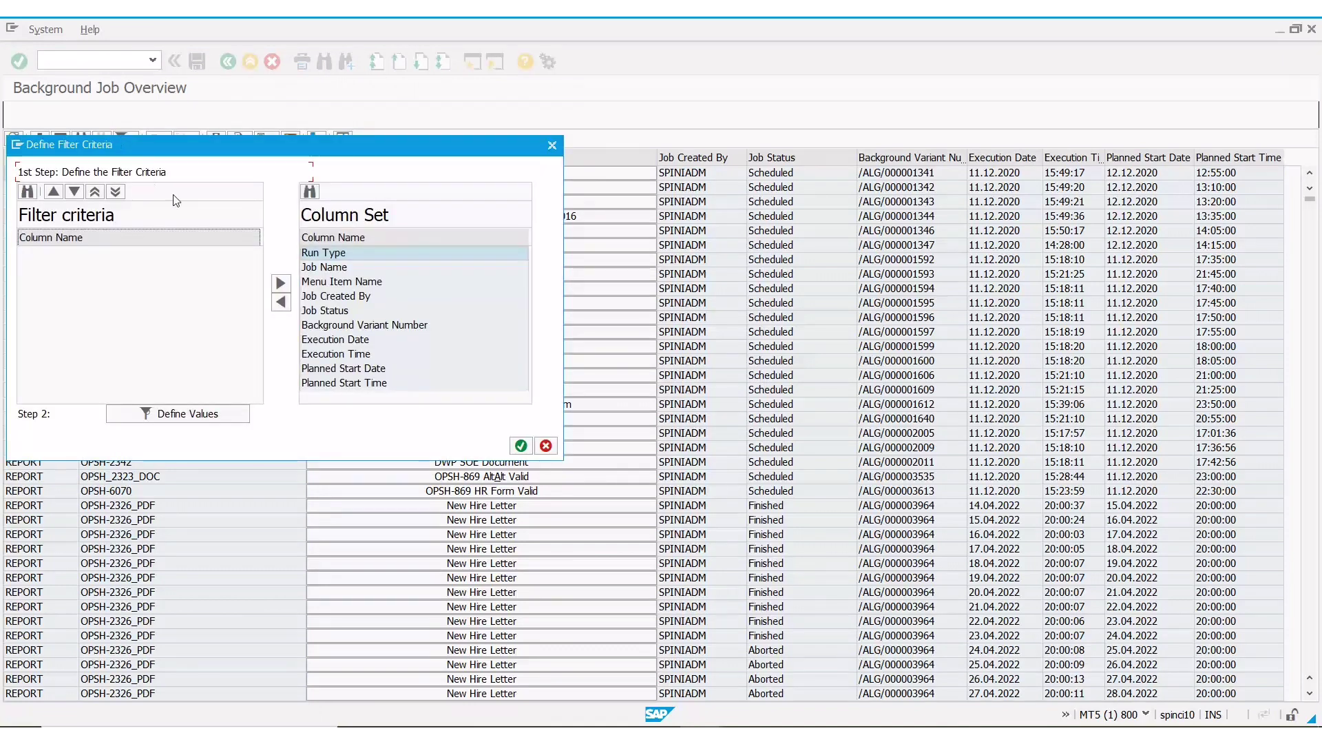
pyautogui.click(280, 282)
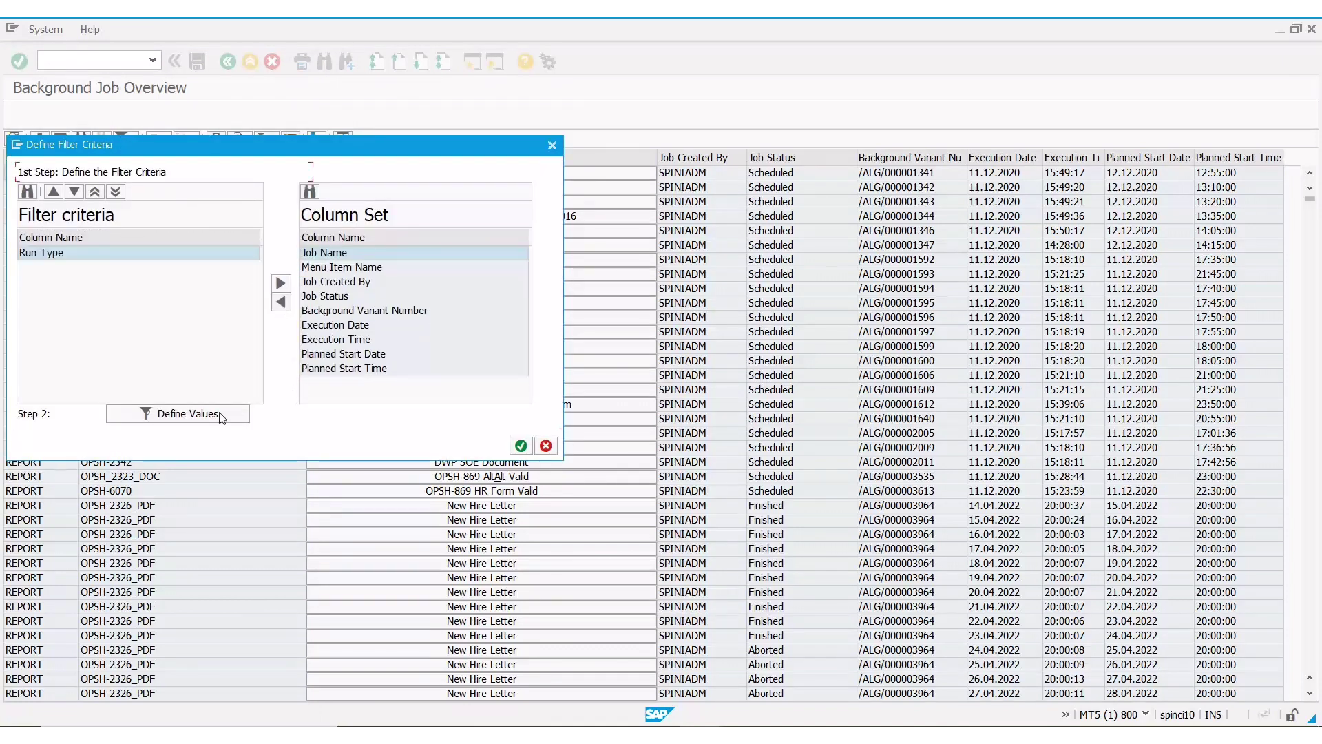
pyautogui.click(178, 413)
pyautogui.click(332, 208)
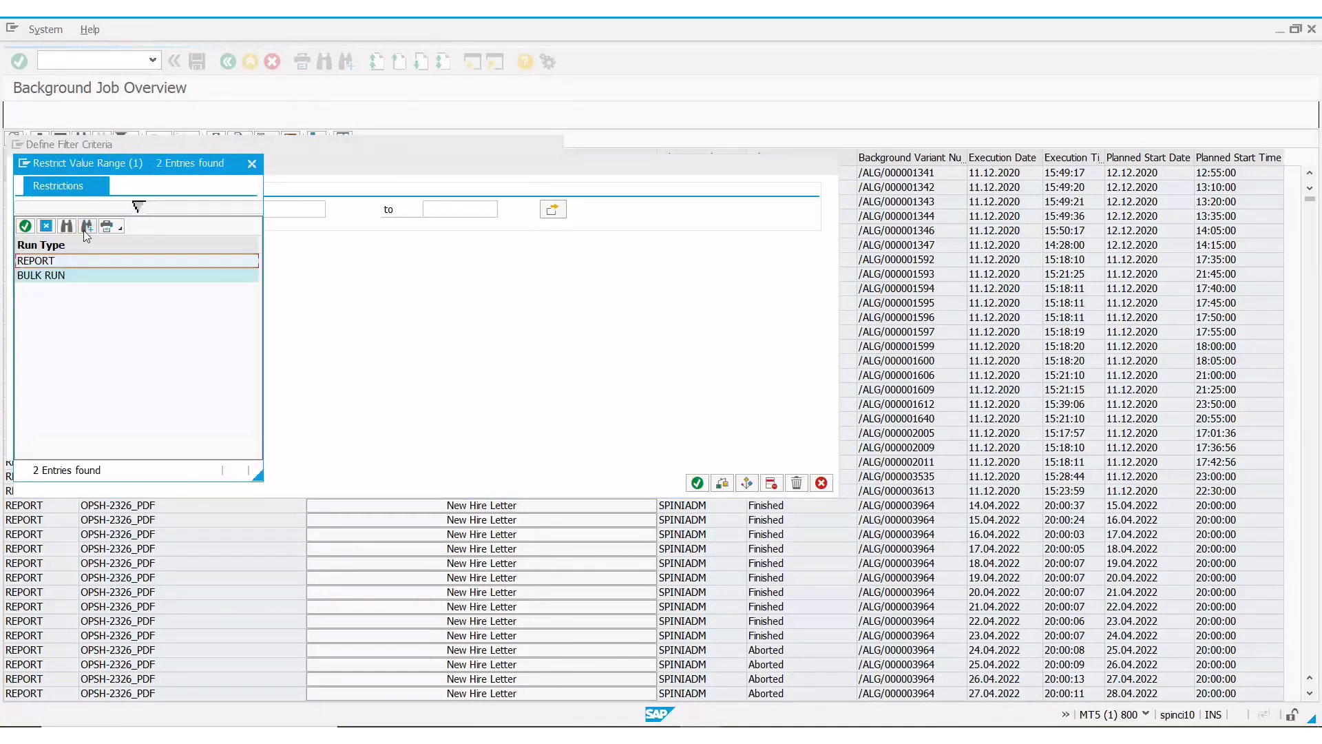
pyautogui.doubleClick(70, 283)
pyautogui.click(697, 483)
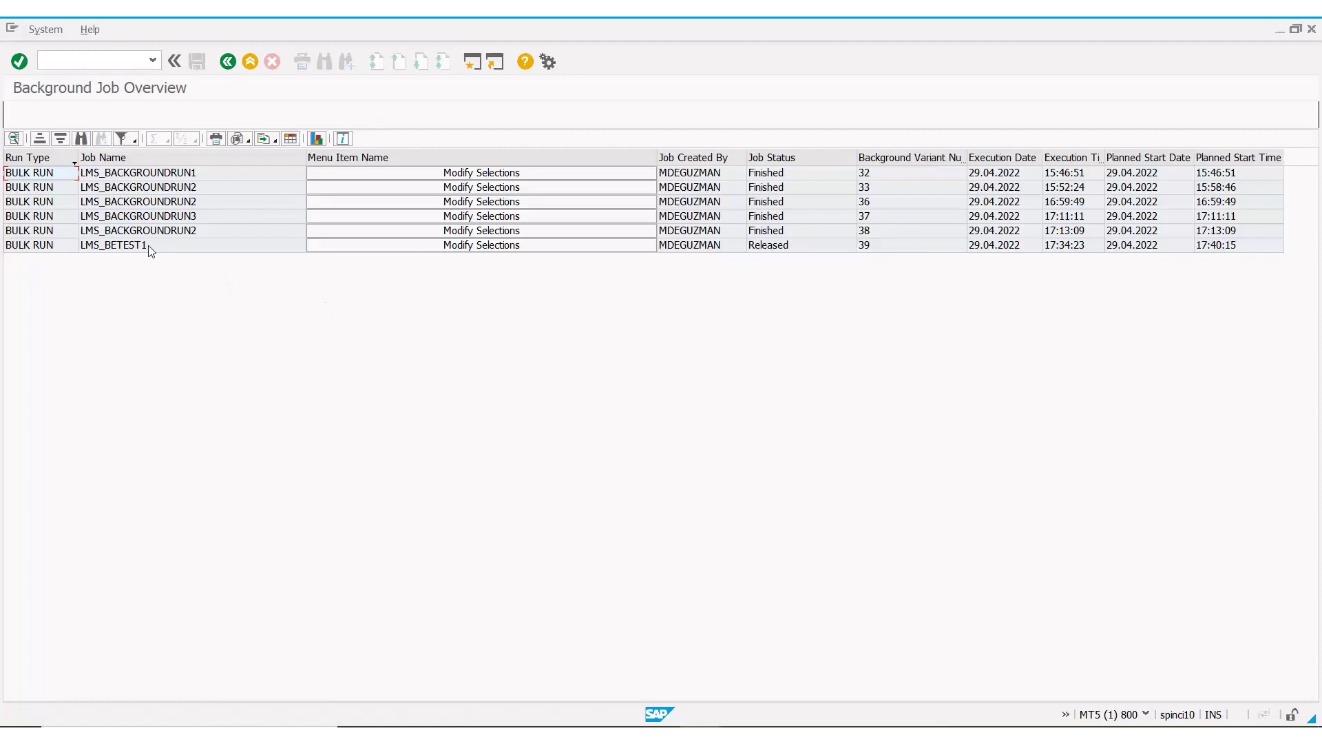
# - Open the selections of the released LMS_BETEST1 job for modification
pyautogui.click(561, 246)
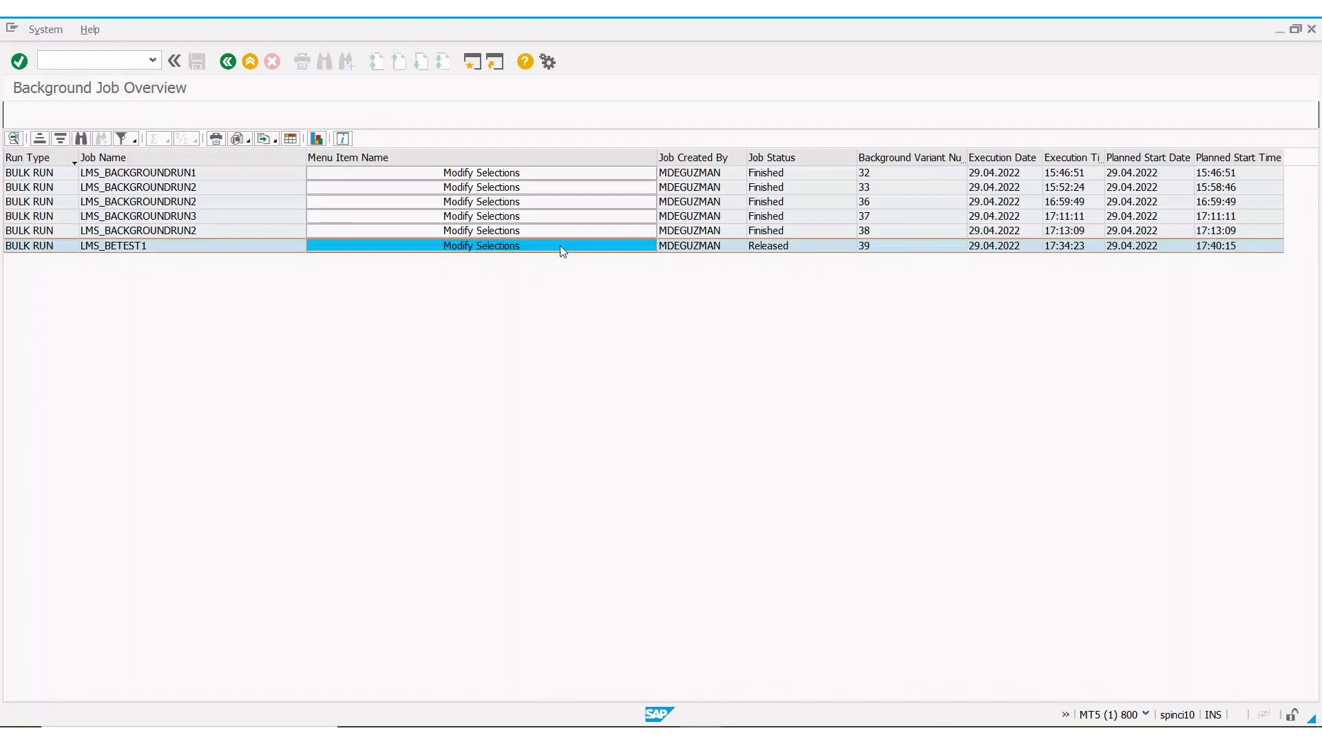
pyautogui.click(560, 246)
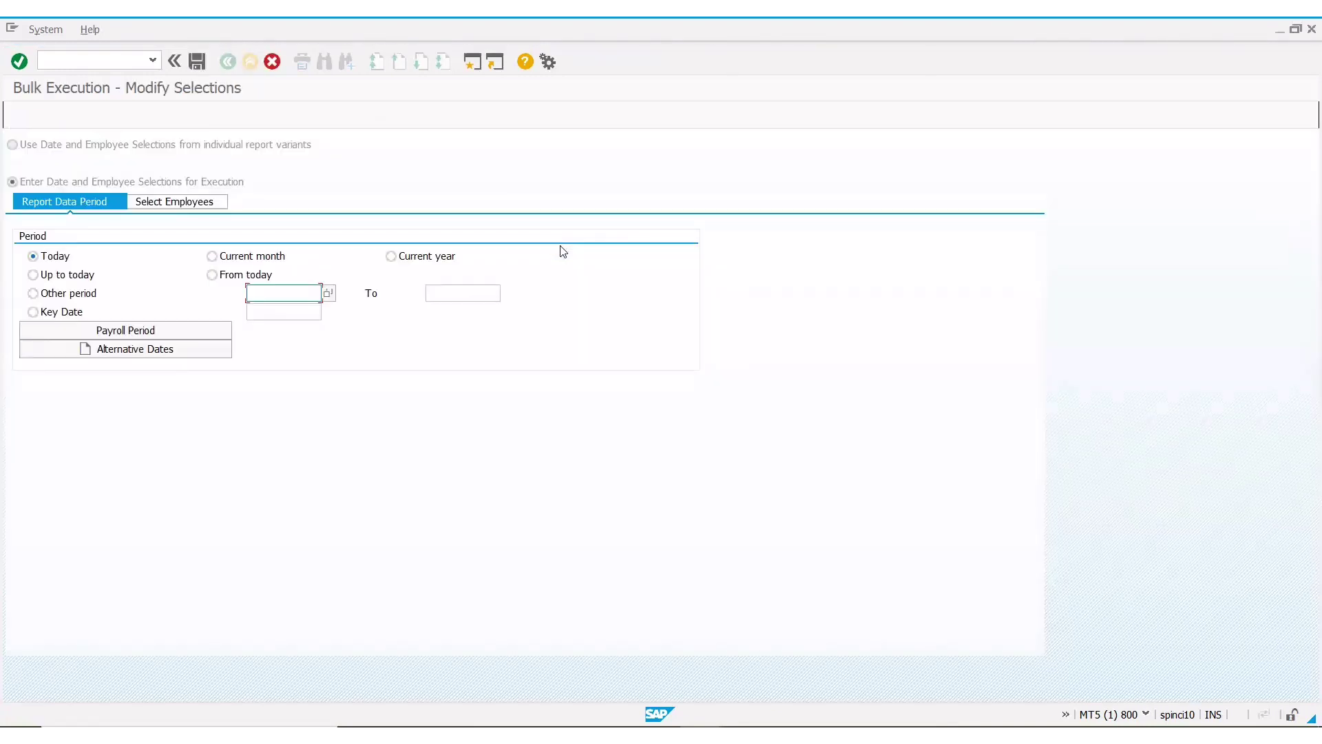